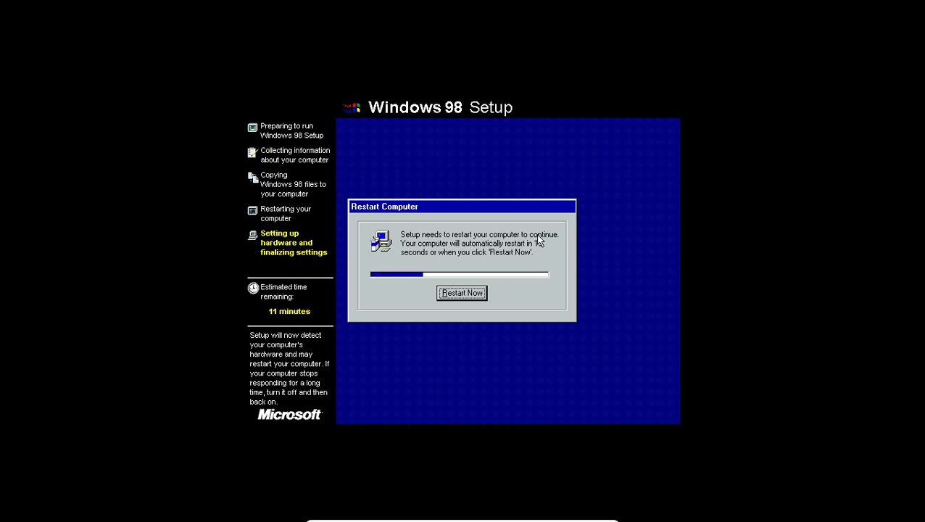
Restart the computer to continue hardware setup and boot from the hard disk.
left_click(473, 298)
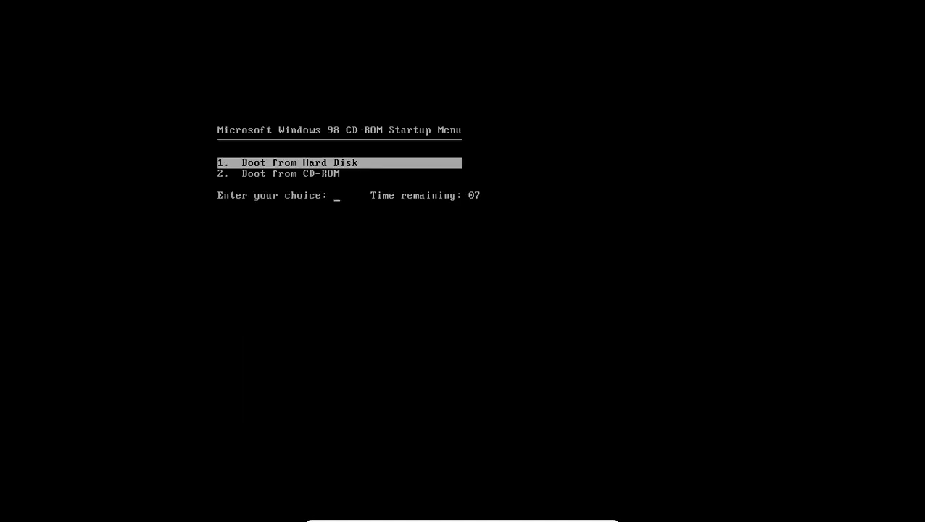
key("Return")
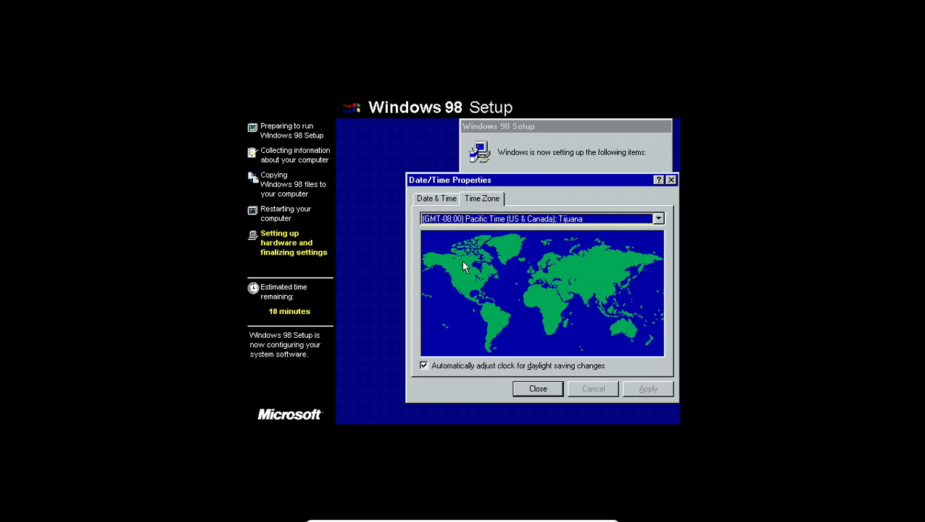
Set the time zone to (GMT-05:00) Eastern Time (US & Canada), check the date and time, and apply the settings.
left_click(451, 217)
scroll(496, 265, "up", 2)
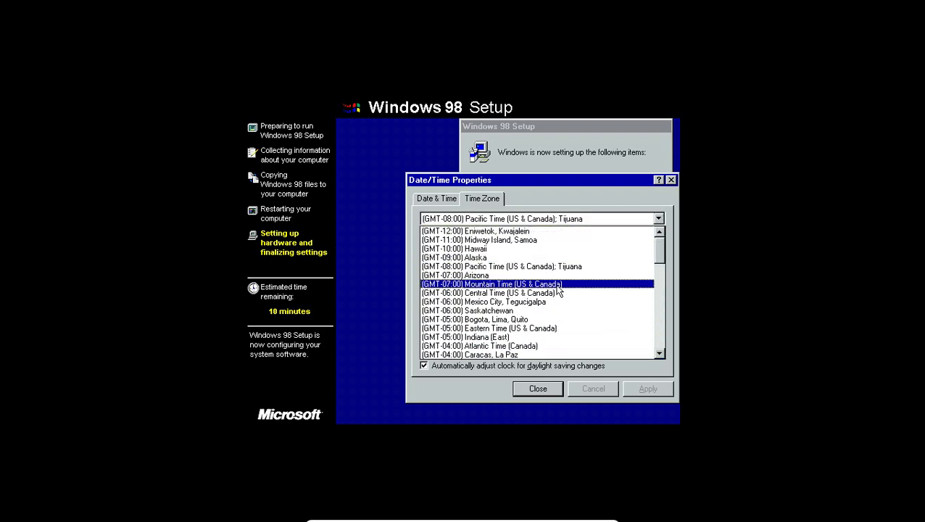
scroll(554, 296, "down", 1)
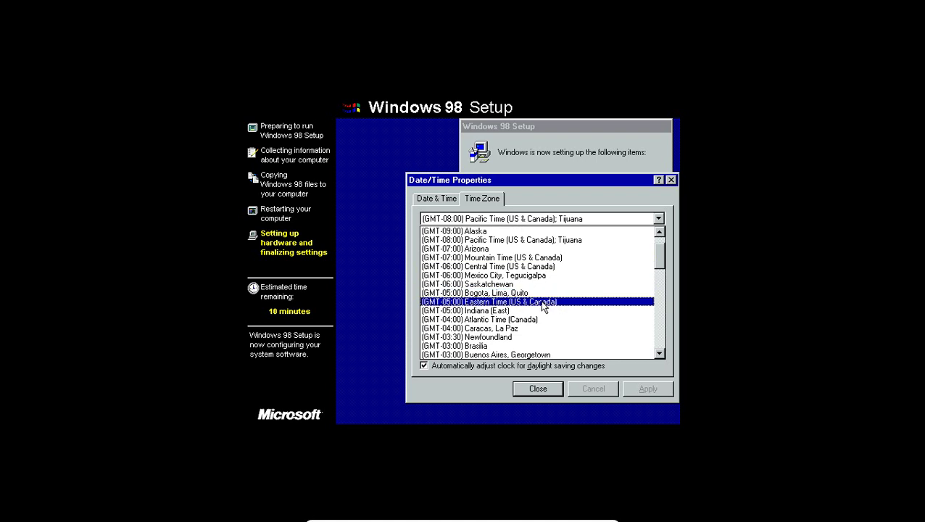
left_click(546, 302)
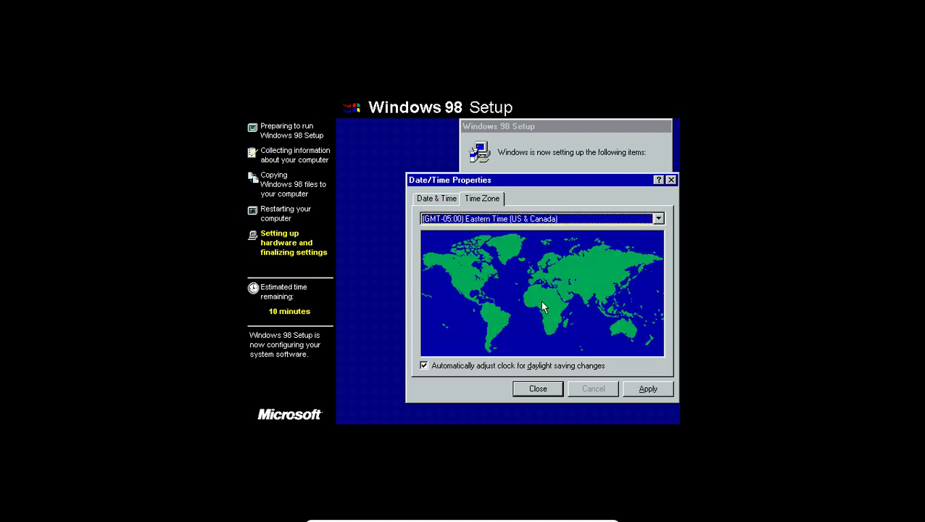
left_click(436, 200)
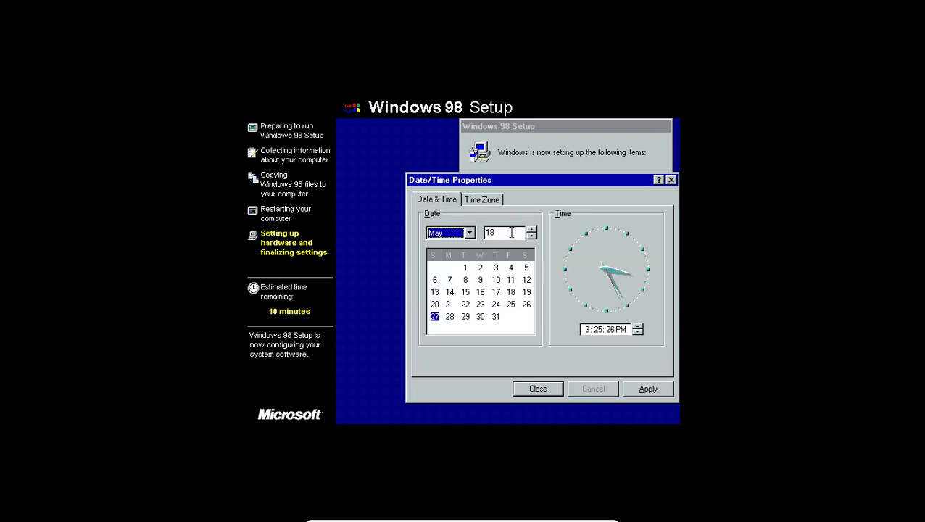
left_click(641, 390)
left_click(537, 388)
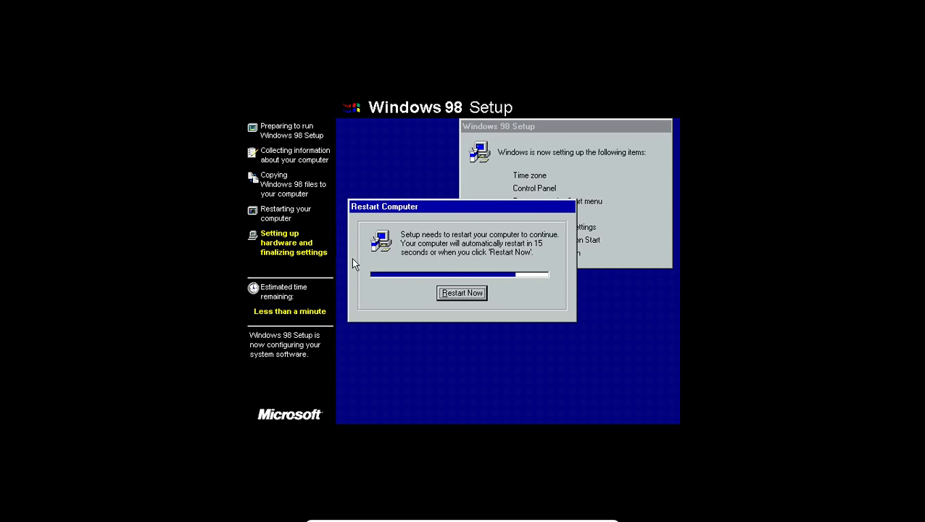
Restart from the hard disk into the Windows 98 desktop, skipping the network logon and the welcome screen.
left_click(483, 297)
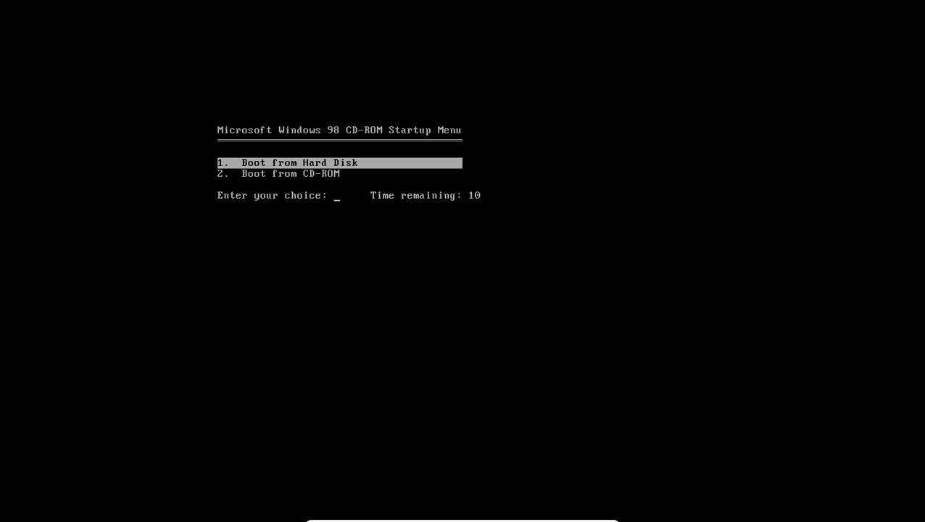
key("Return")
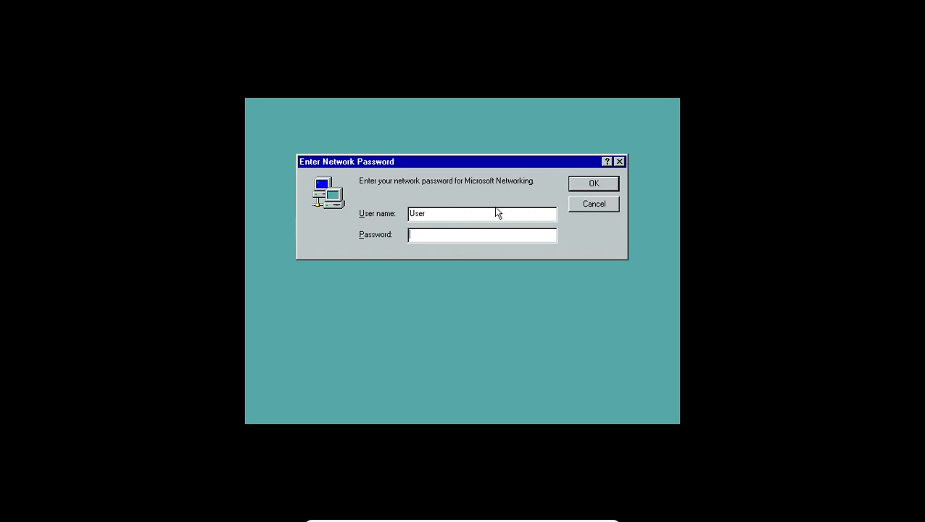
left_click(594, 205)
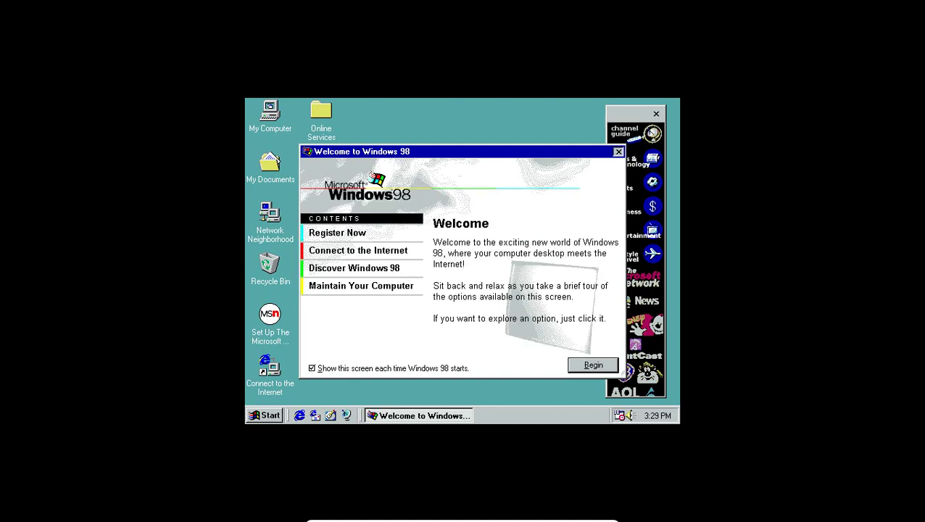
left_click(618, 152)
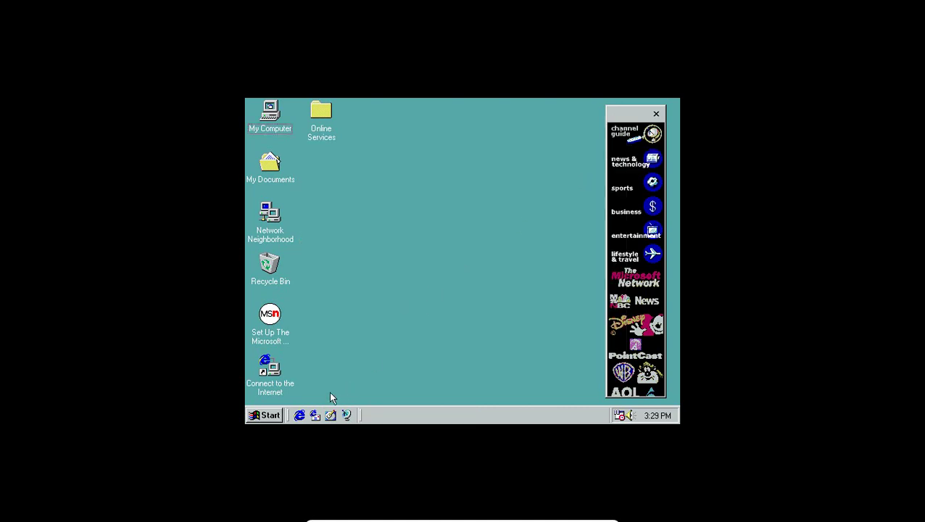
Open an MS-DOS Prompt and list the contents of the C:\WINDOWS directory.
left_click(266, 415)
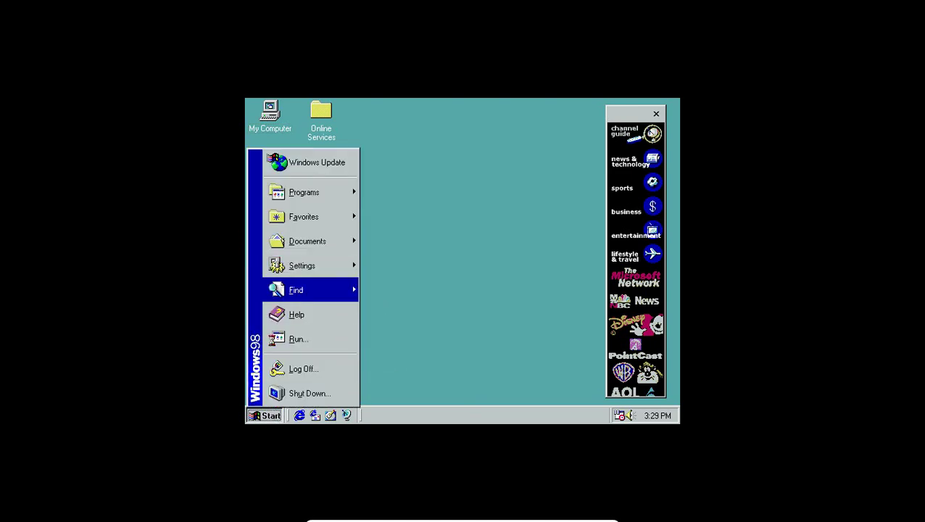
mouse_move(316, 200)
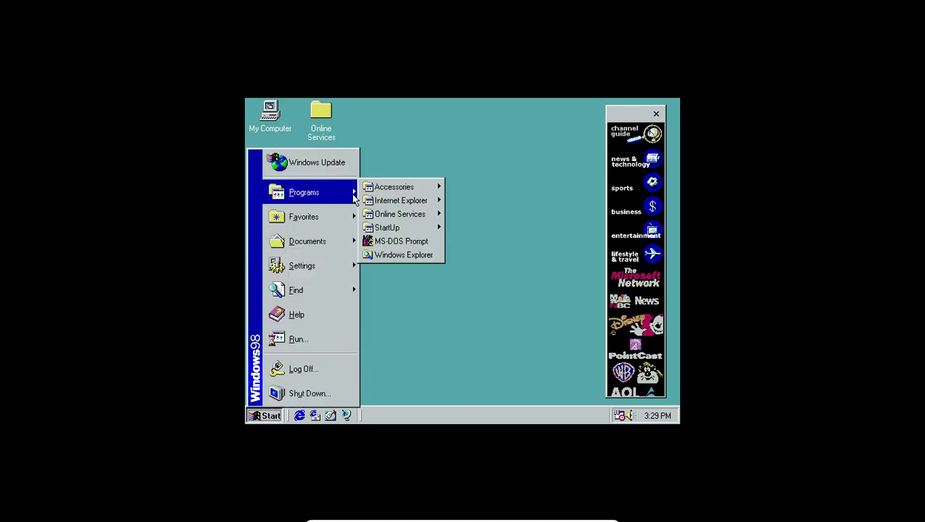
key("Return")
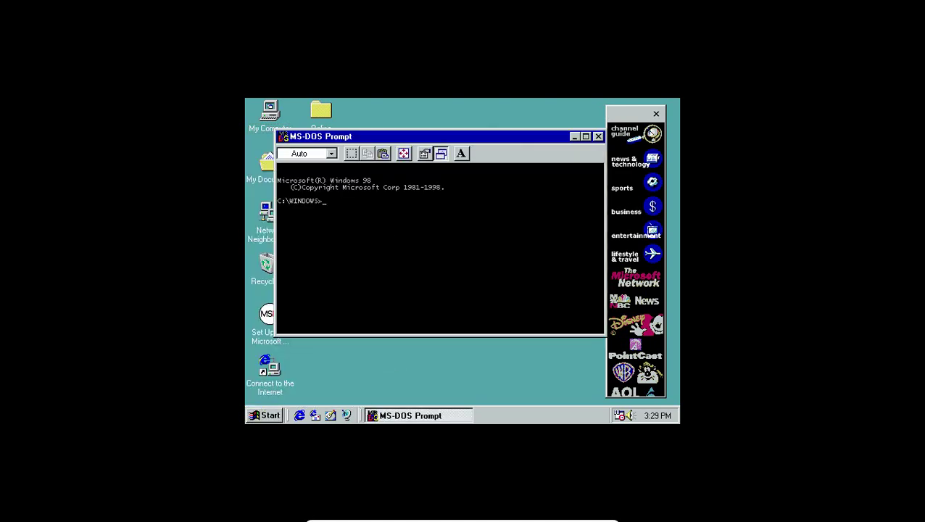
type("dir")
key("Return")
Go up to the root directory of drive C: and list its contents.
type("C:")
key("Return")
type("cd ..")
key("Return")
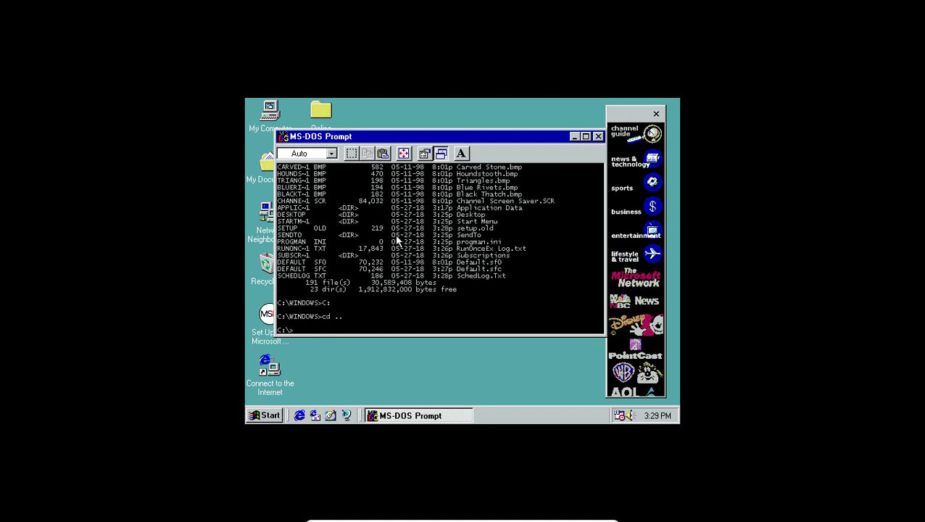
type("dir")
key("Return")
Change back into the windows directory, switch to drive D:, and list the contents of the CD.
type("cd windows")
key("Return")
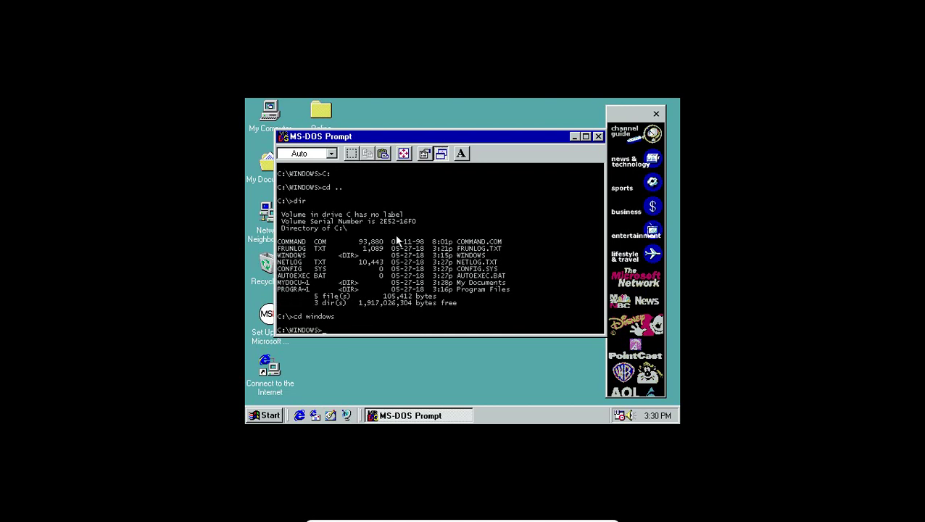
type(":")
key("Return")
type("D:")
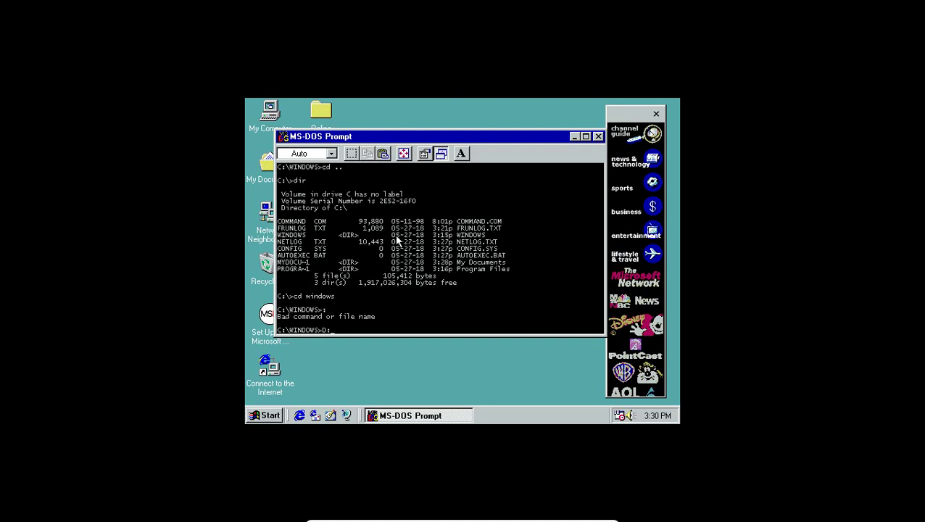
key("Return")
type("dir")
key("Return")
Run setup from drive D: and exit Windows 98 Setup at its welcome dialog.
type("s")
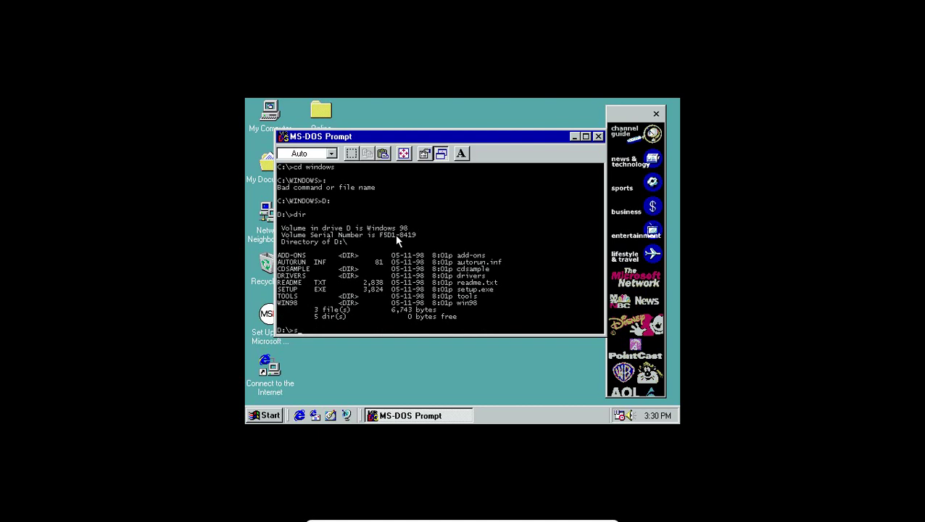
type("etup")
key("Return")
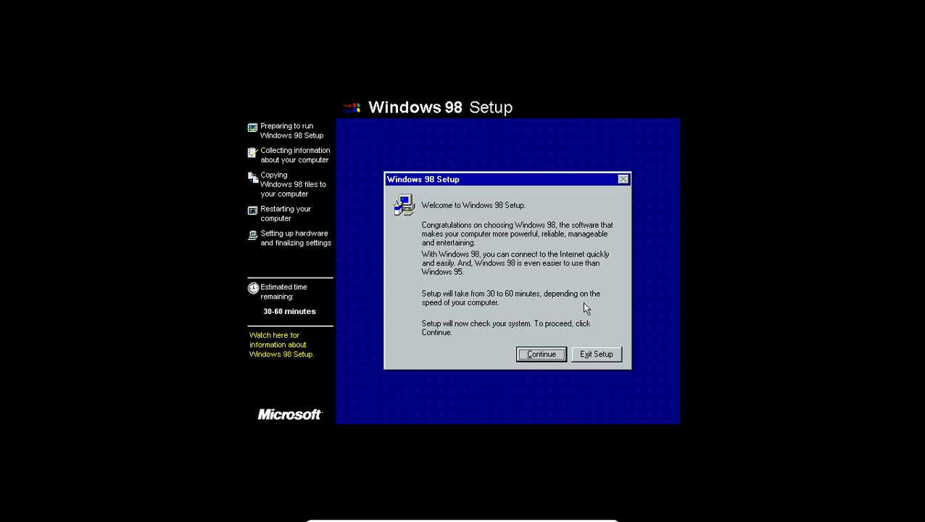
left_click(596, 354)
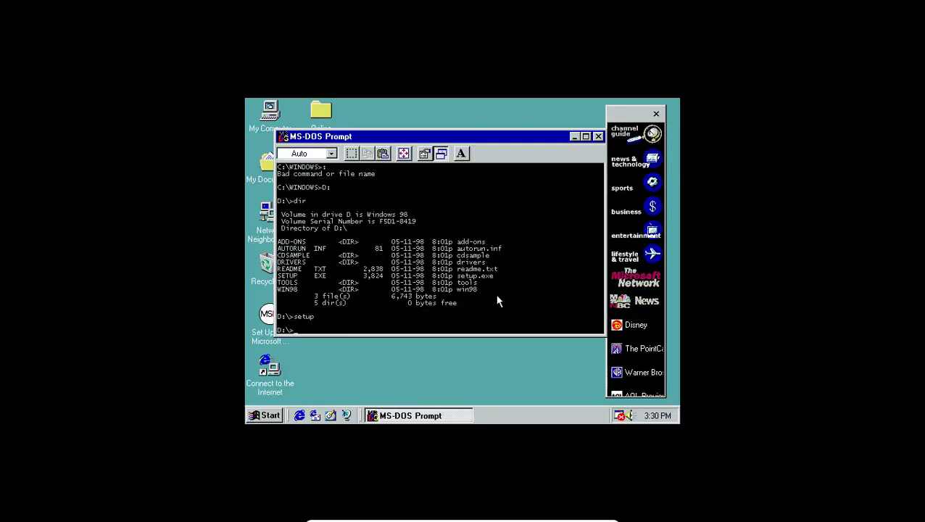
Switch back to drive C: and close the MS-DOS Prompt with the exit command.
type("C:")
key("Return")
type("dir")
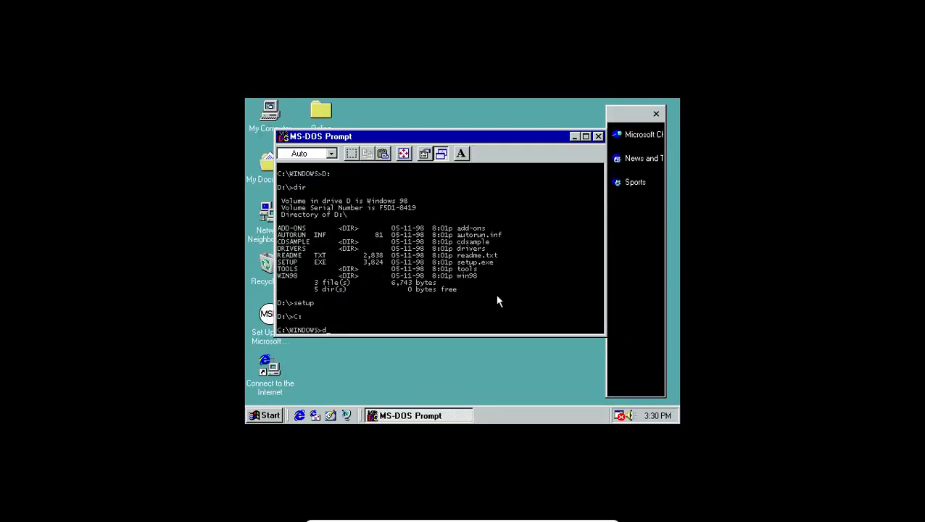
key("BackSpace")
key("BackSpace")
key("BackSpace")
type("exit")
key("Return")
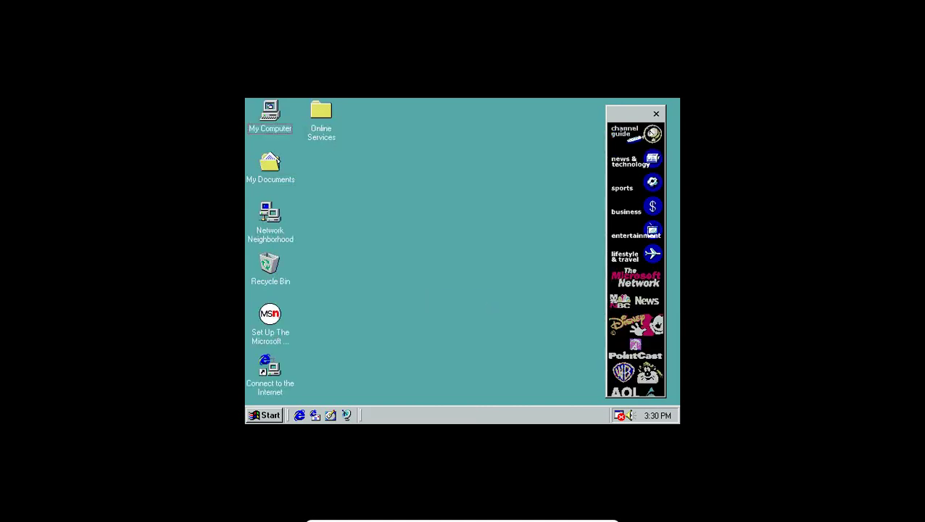
Open Control Panel from My Computer and look through its available items.
left_click_drag(364, 188, 427, 142)
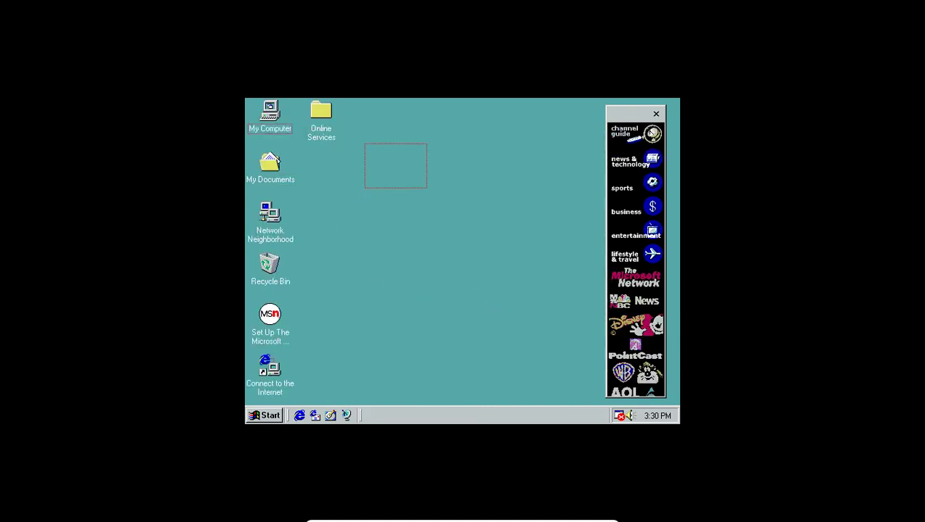
double_click(273, 129)
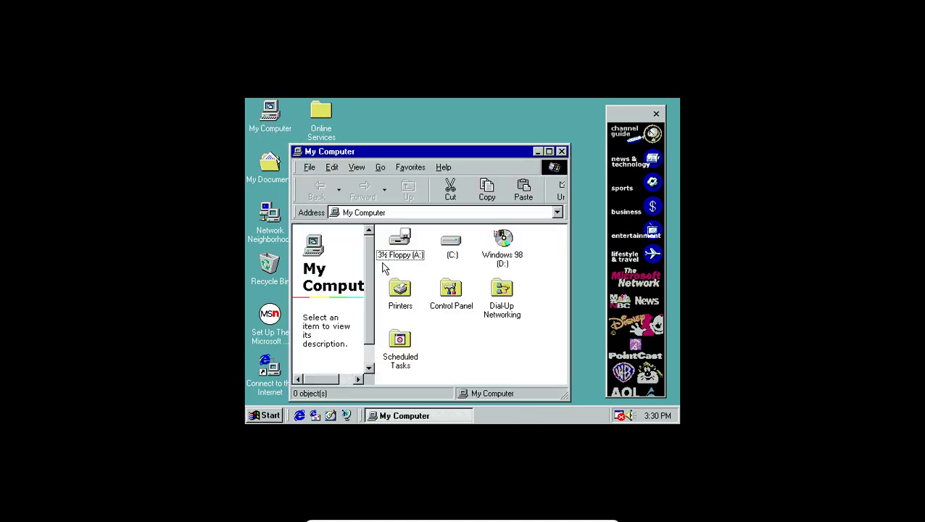
double_click(455, 312)
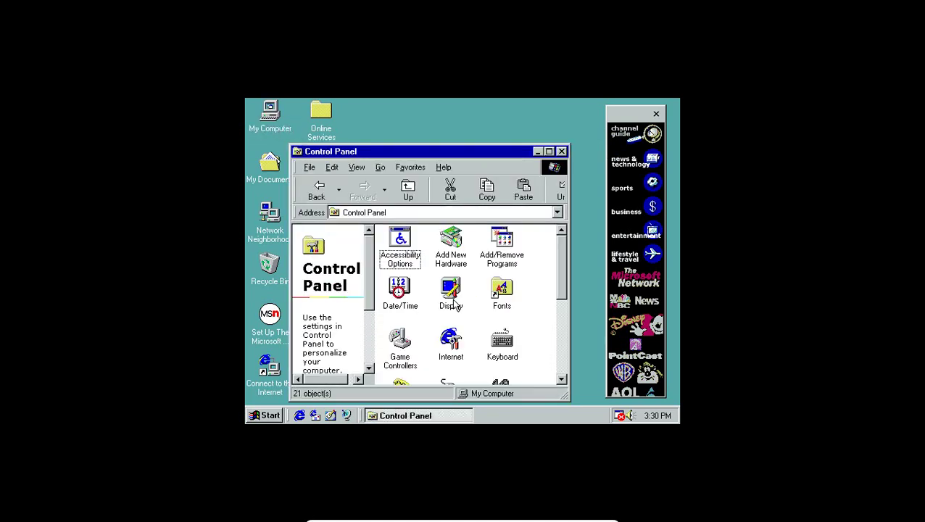
scroll(455, 312, "down", 5)
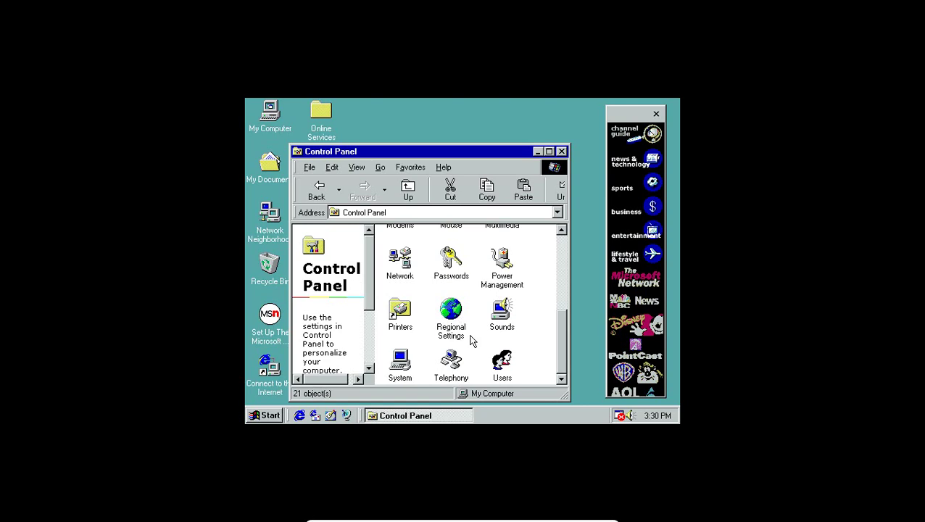
scroll(471, 335, "up", 5)
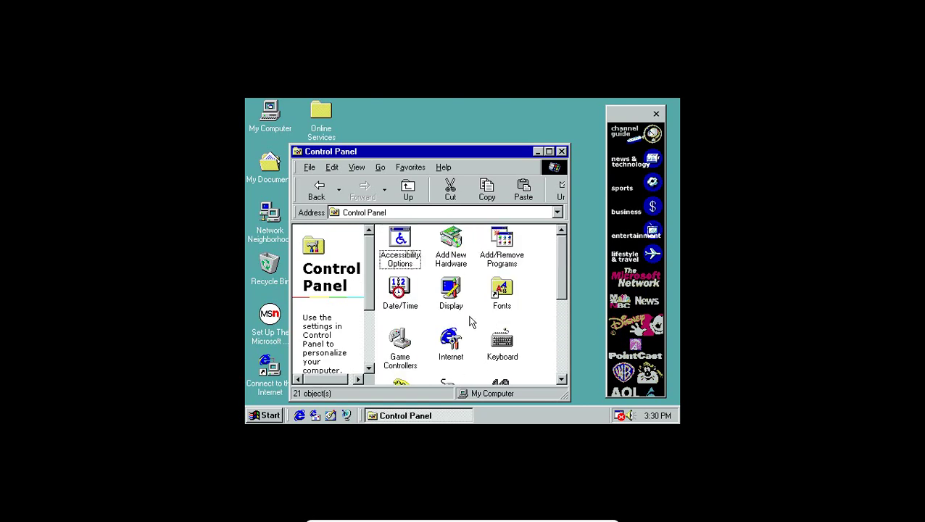
scroll(470, 321, "down", 5)
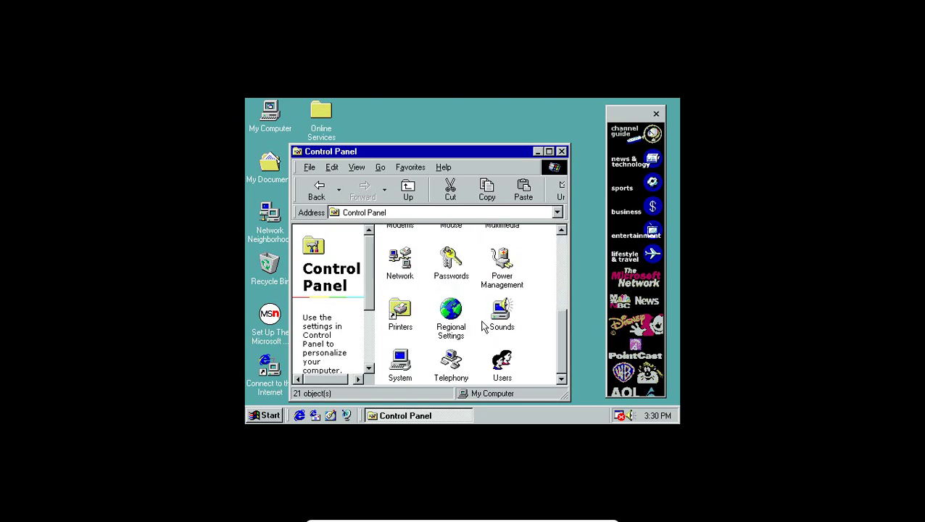
scroll(499, 323, "up", 5)
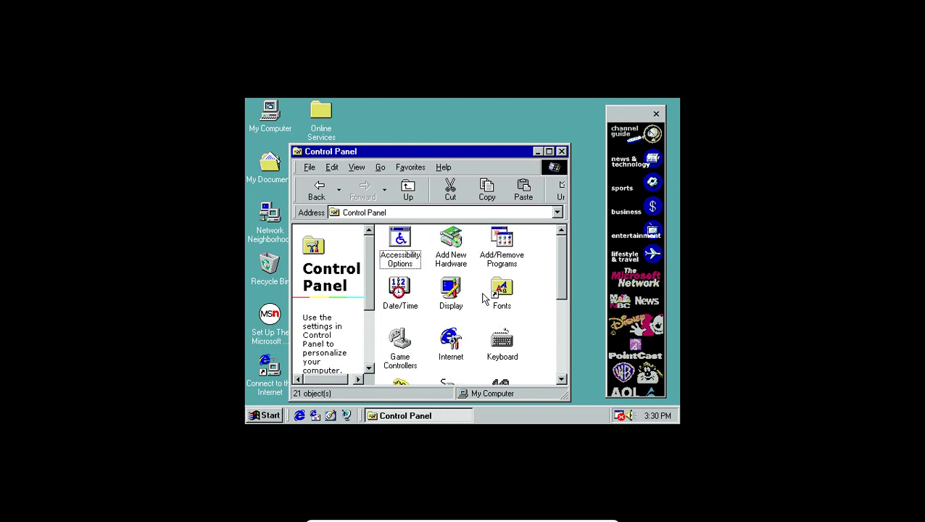
Open the Display properties and check the available color and screen area settings.
left_click(451, 303)
double_click(451, 304)
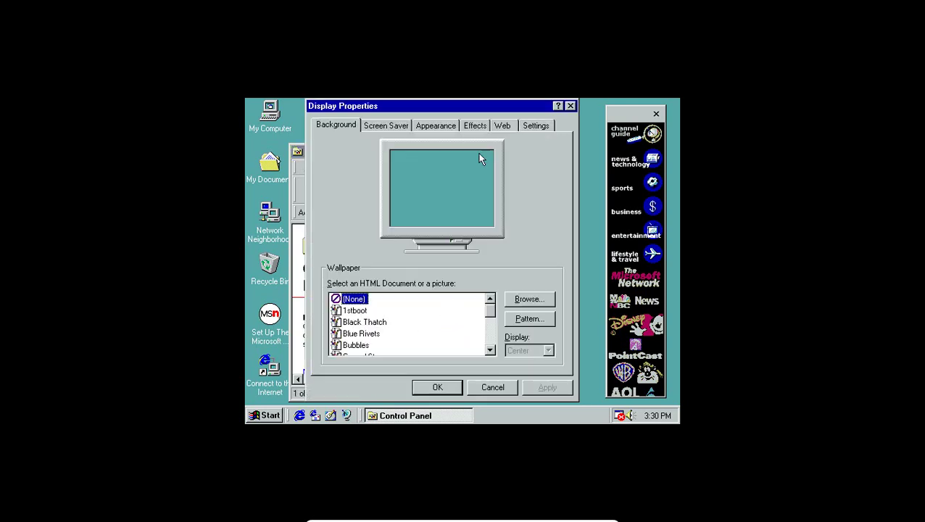
left_click(536, 126)
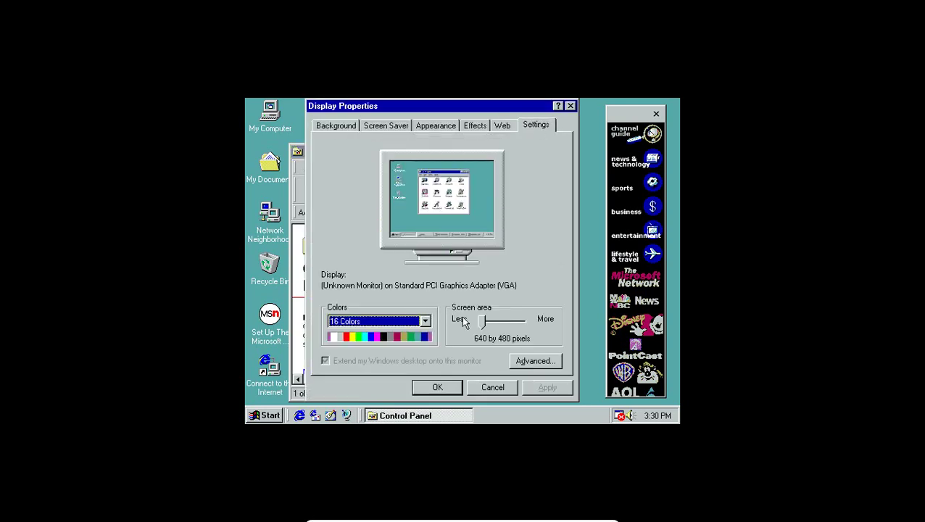
left_click(486, 325)
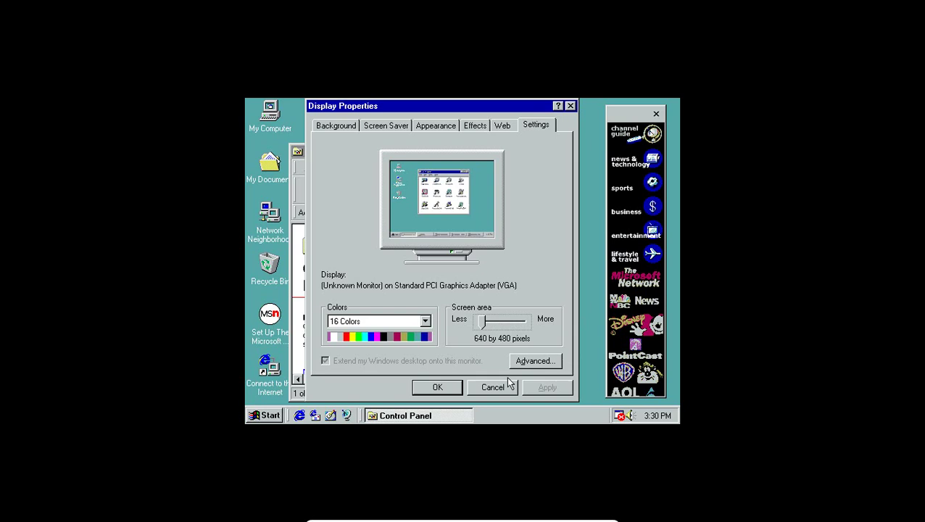
Open the driver update wizard for the graphics adapter, then cancel it and the advanced adapter properties.
left_click(534, 361)
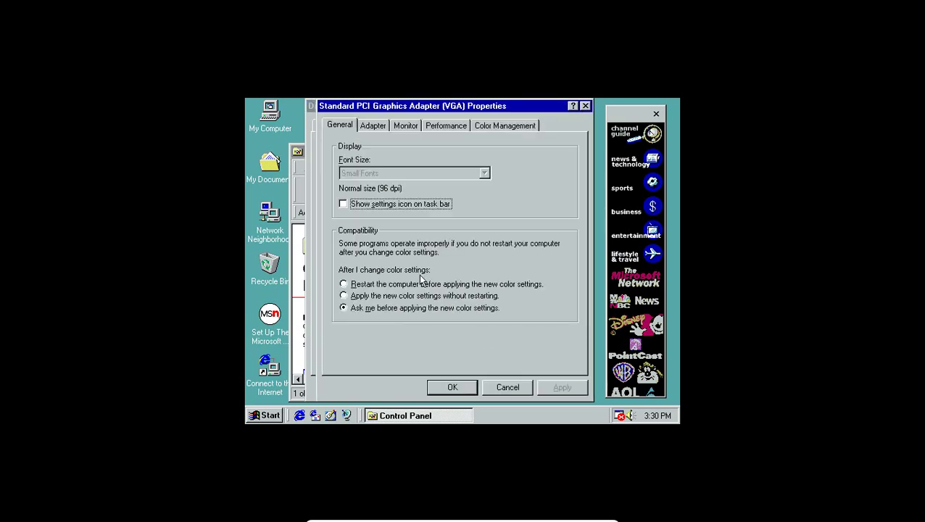
left_click(372, 125)
left_click(547, 151)
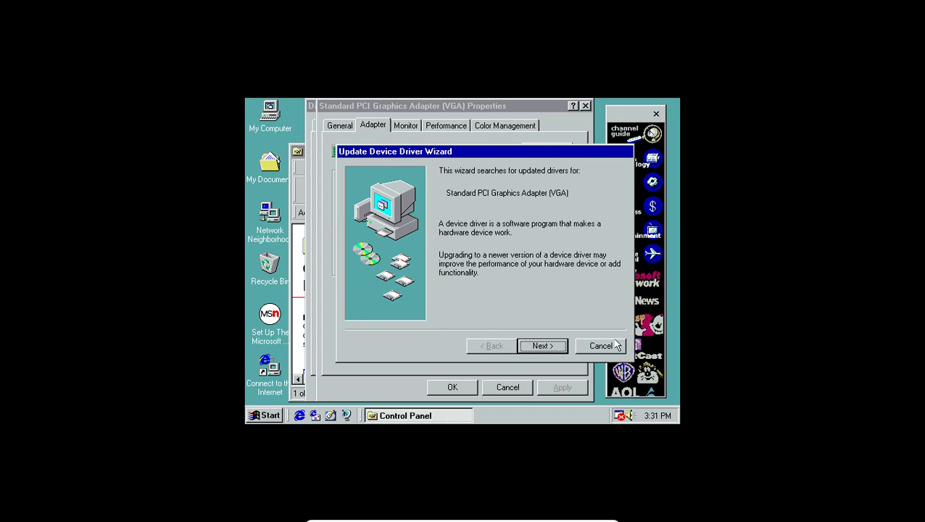
left_click(601, 345)
left_click(508, 387)
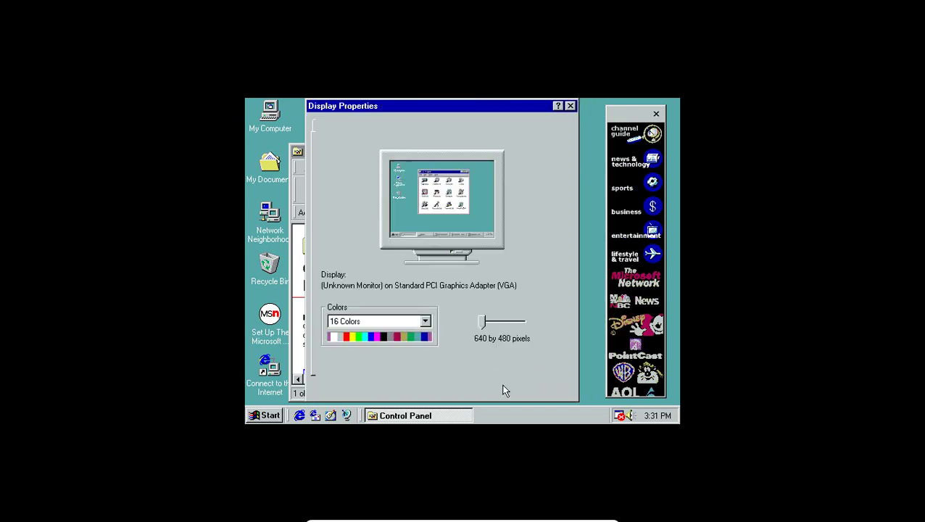
Close the Display properties and look through the Install/Uninstall and Windows Setup pages of Add/Remove Programs, leaving them unchanged.
left_click(493, 387)
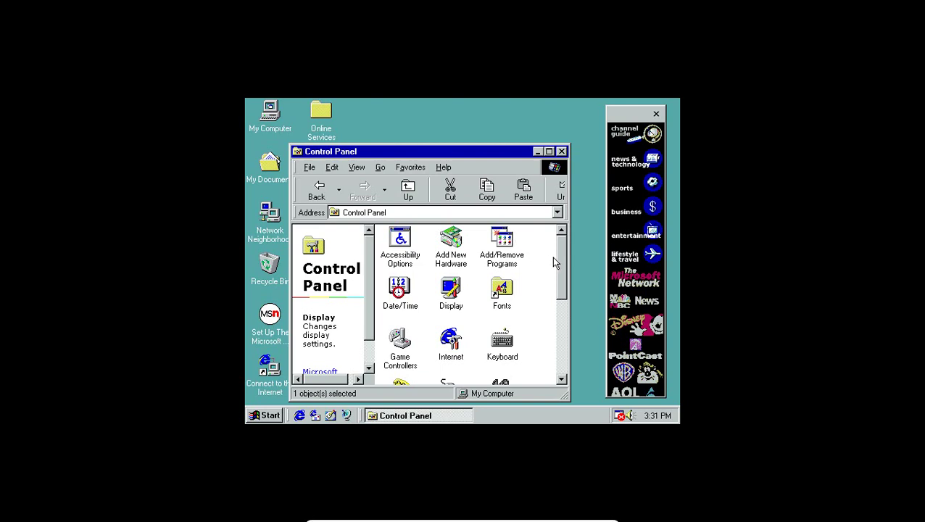
left_click_drag(564, 271, 569, 347)
scroll(397, 345, "up", 5)
double_click(510, 248)
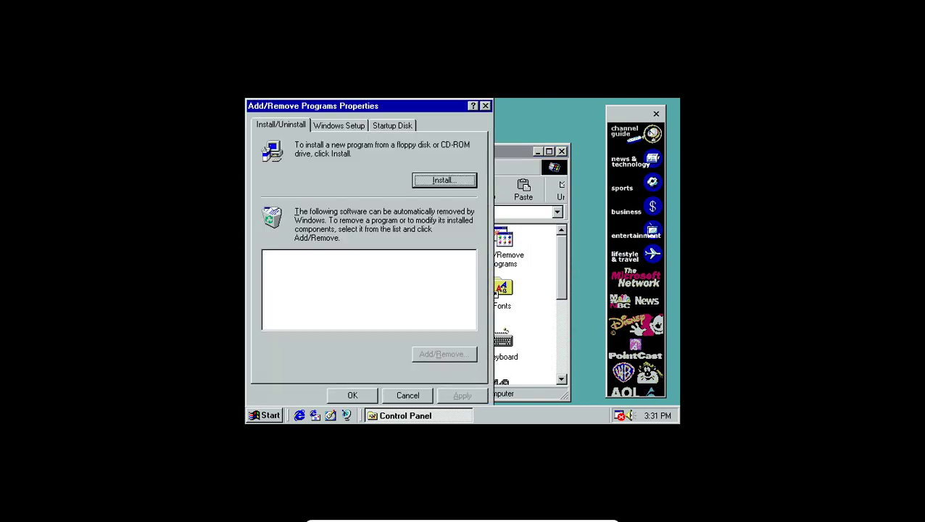
left_click(339, 128)
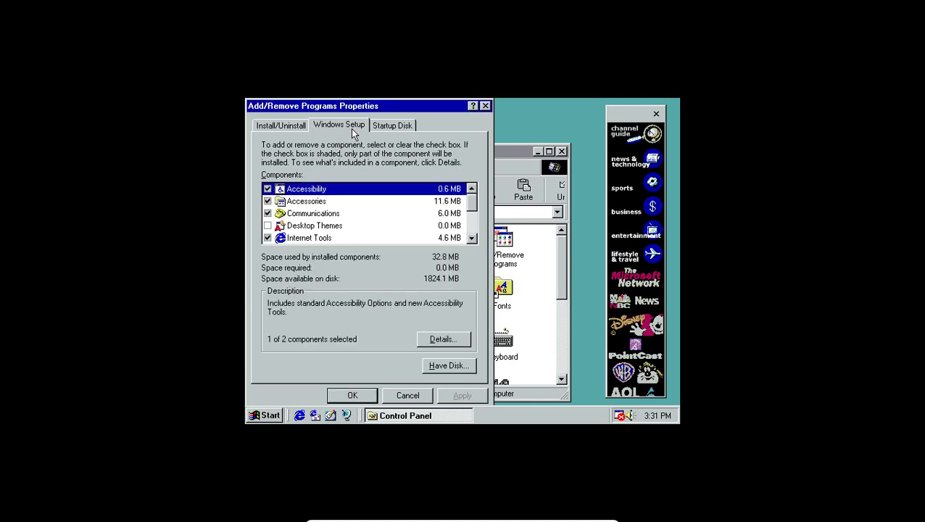
left_click(300, 128)
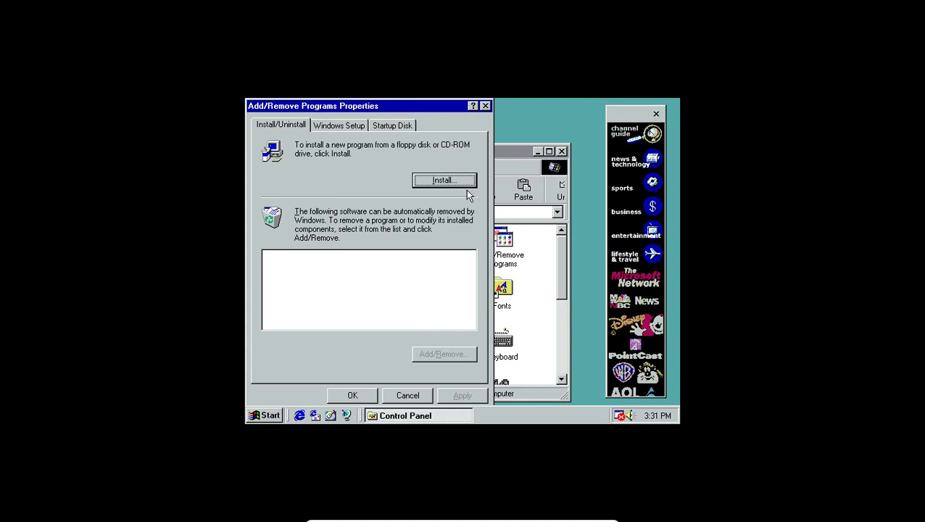
left_click(408, 395)
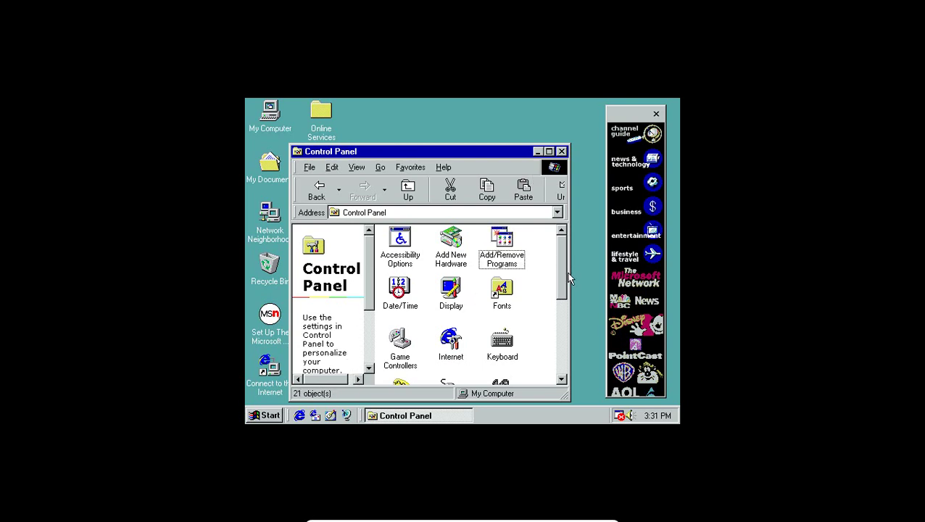
Open Users in Control Panel to view the multi-user settings wizard, then cancel it and close Control Panel.
left_click_drag(563, 268, 553, 355)
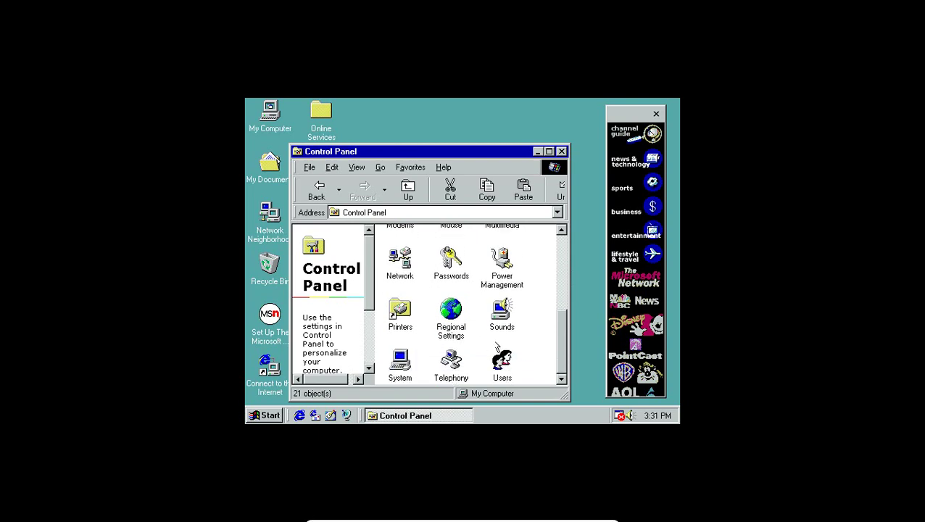
double_click(500, 363)
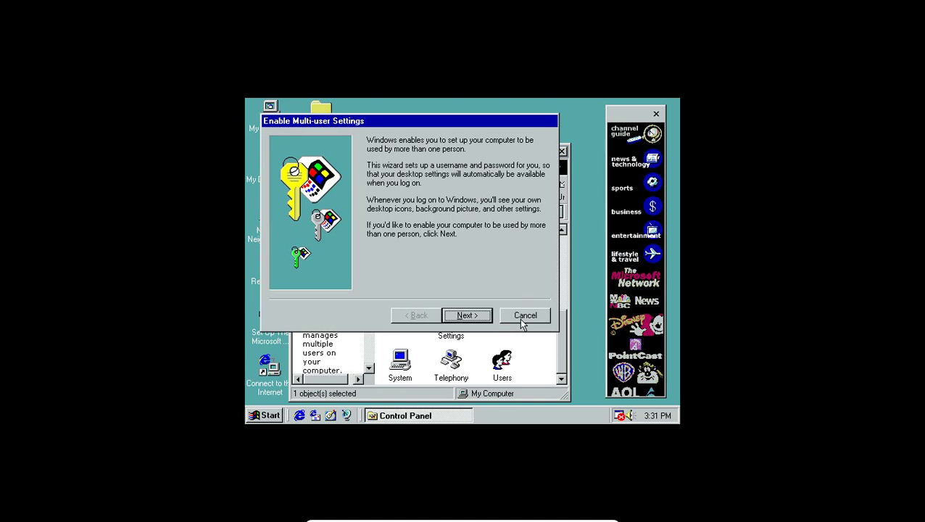
left_click(524, 316)
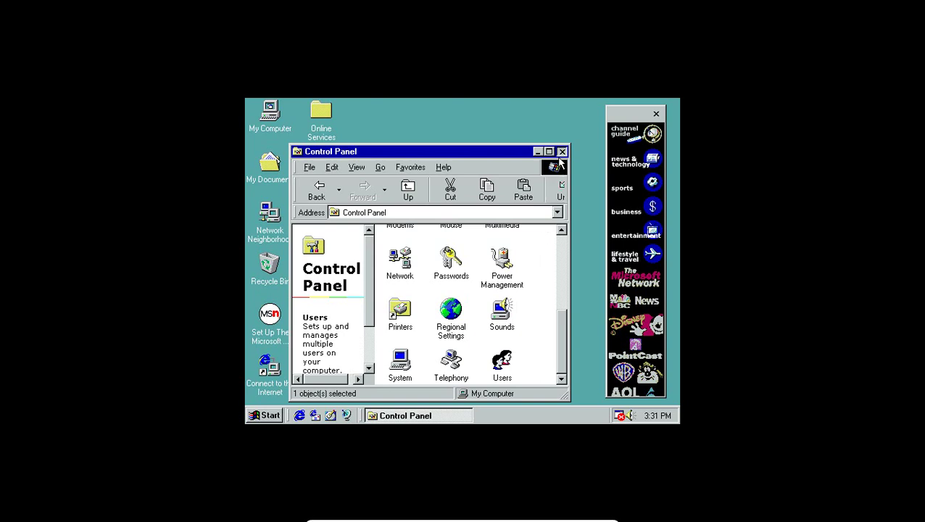
left_click(562, 151)
left_click_drag(483, 223, 472, 269)
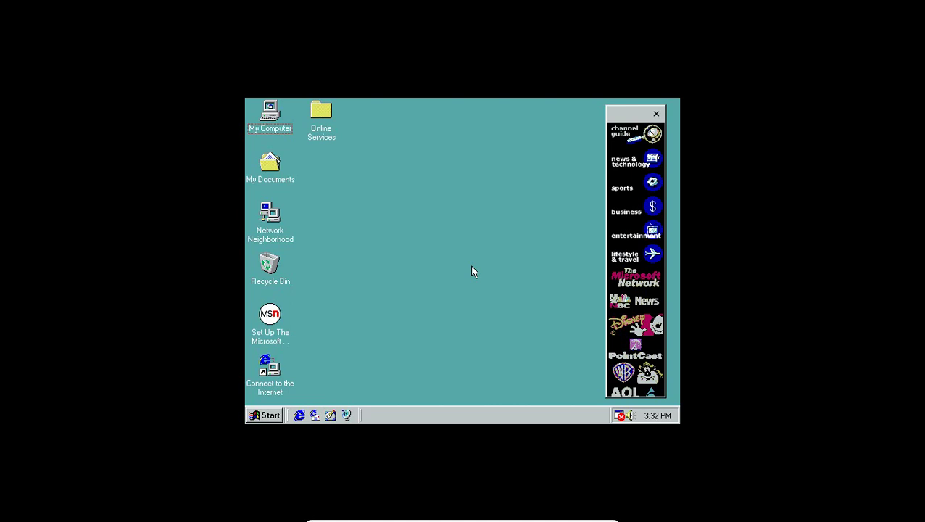
Choose a disk image for the virtual machine's optical drive and browse to the Windows Addons folder under CD~DVD Drives.
left_click(462, 513)
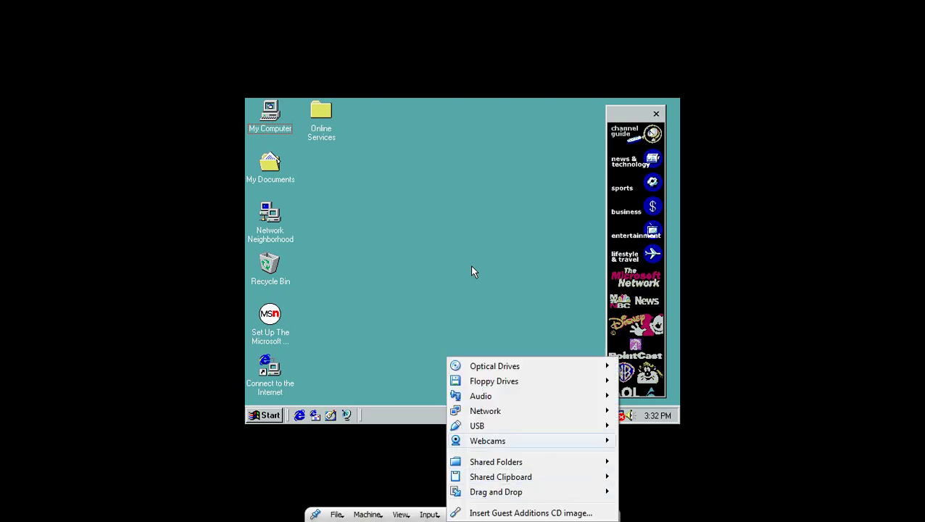
mouse_move(494, 366)
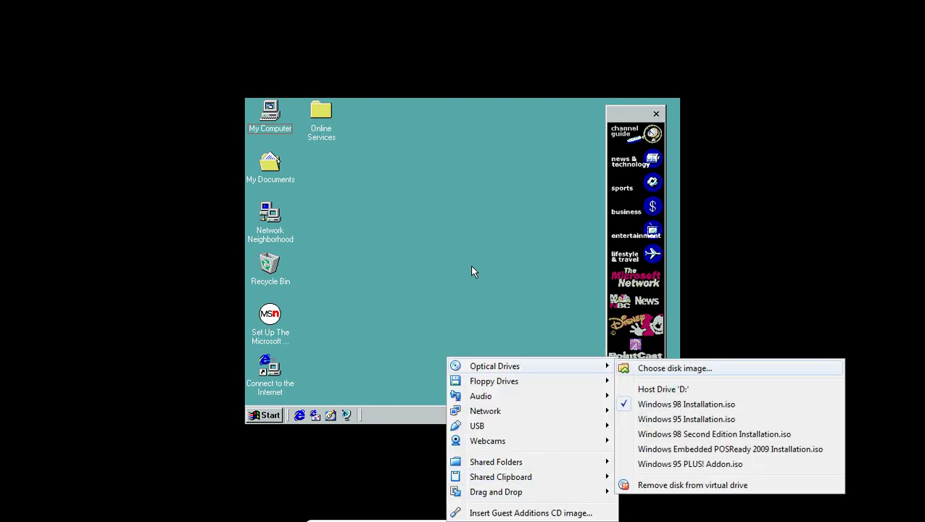
left_click(674, 367)
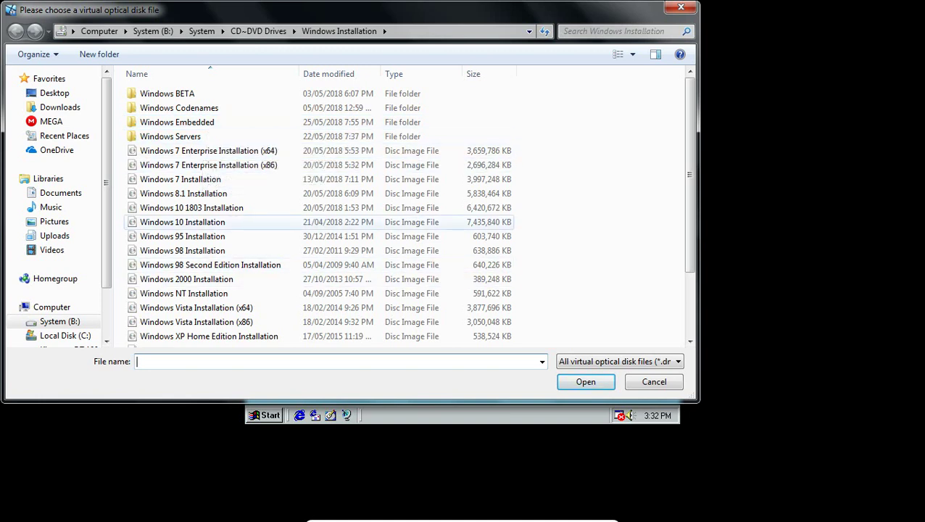
left_click(182, 251)
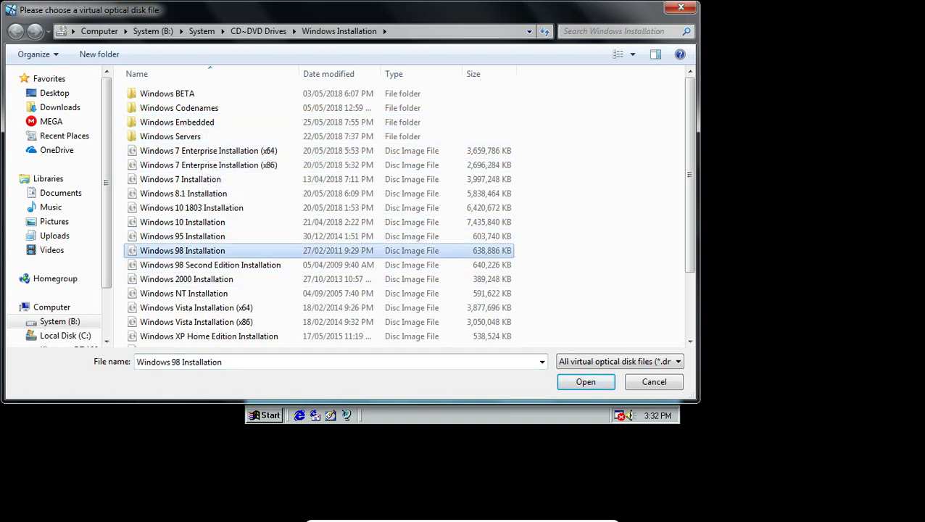
scroll(182, 254, "down", 2)
scroll(210, 254, "up", 2)
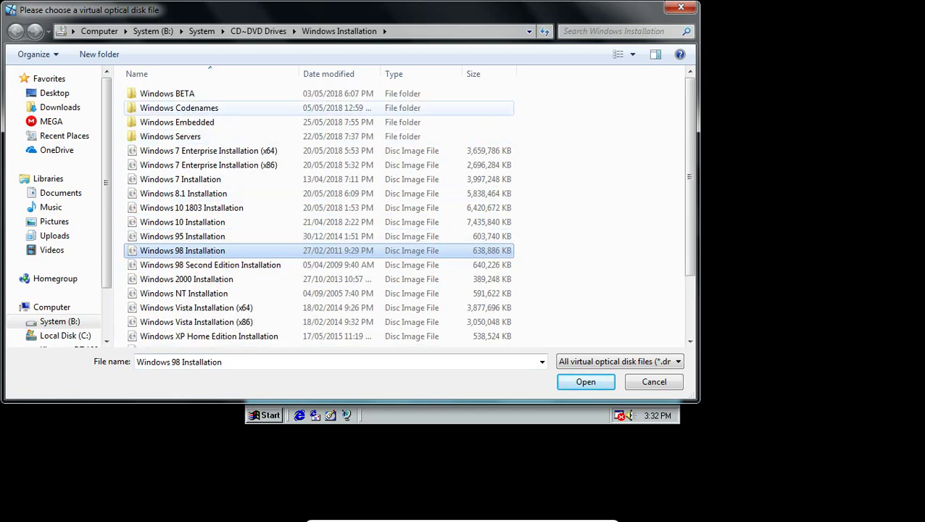
key("alt+Up")
double_click(171, 136)
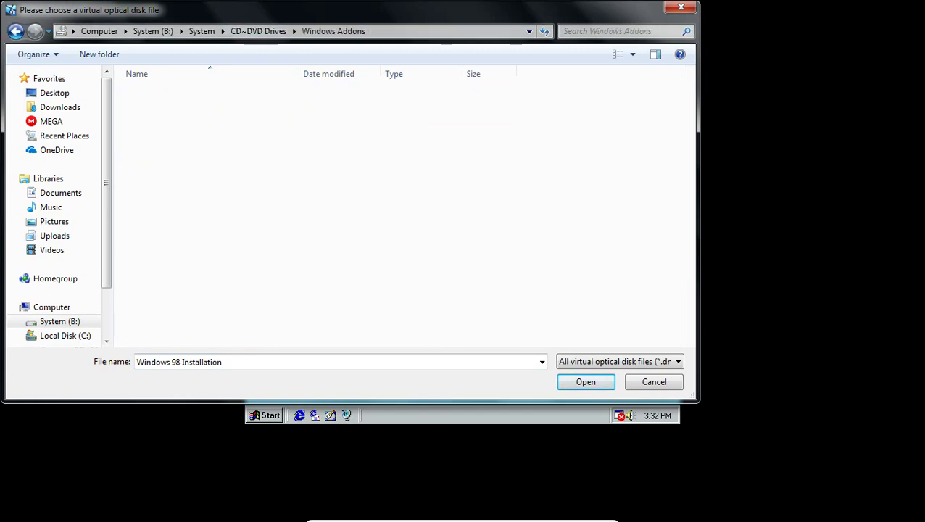
Insert the Windows 98 PLUS! Addon.ISO image, view the insertion error details and force the unmount of the current disk.
left_click(185, 107)
key("Return")
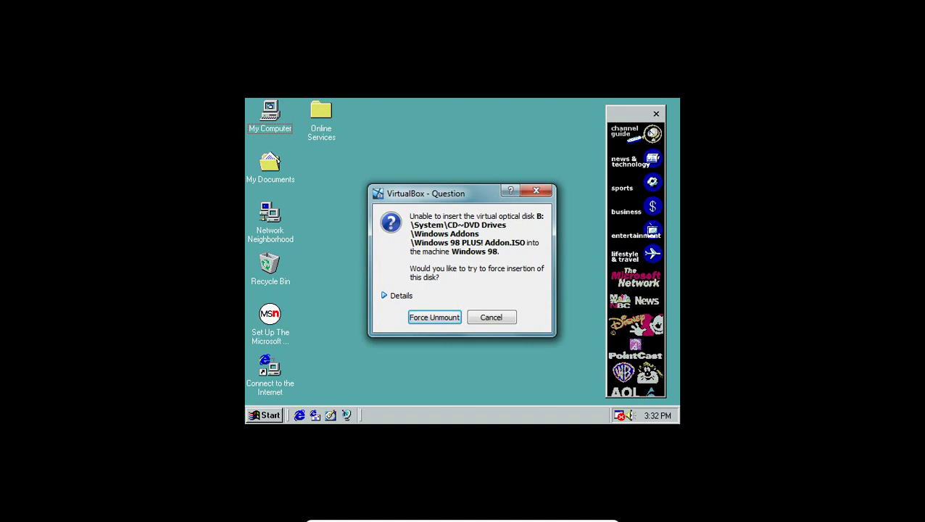
left_click(384, 295)
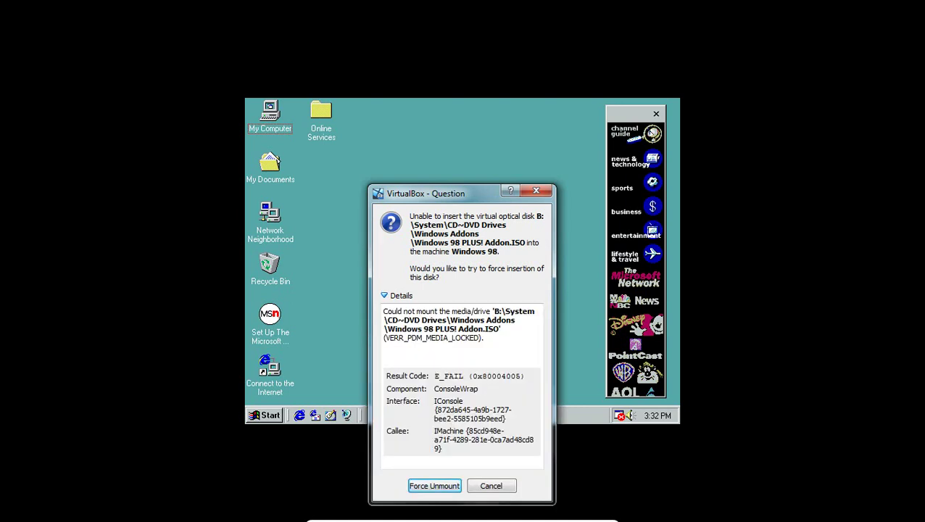
key("Return")
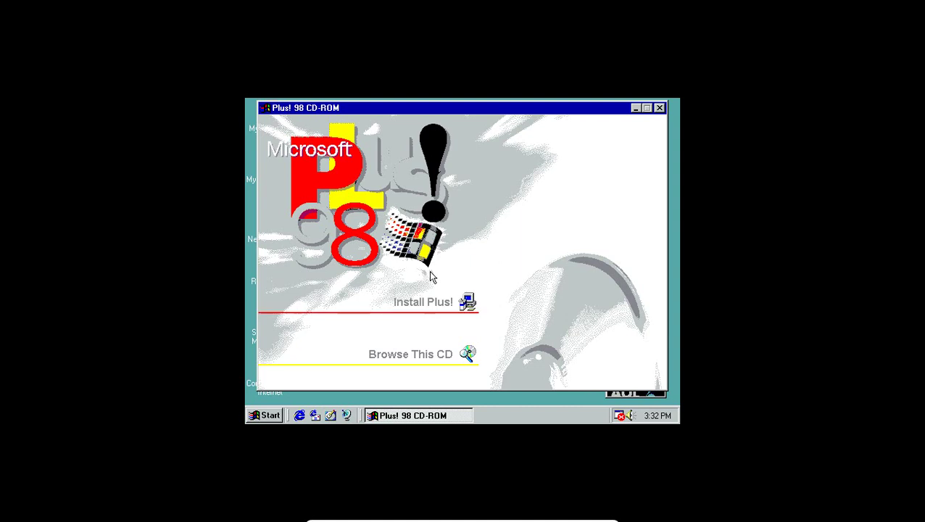
Start the Plus! 98 installation, accept its license agreement and proceed past the User Information page.
left_click(432, 315)
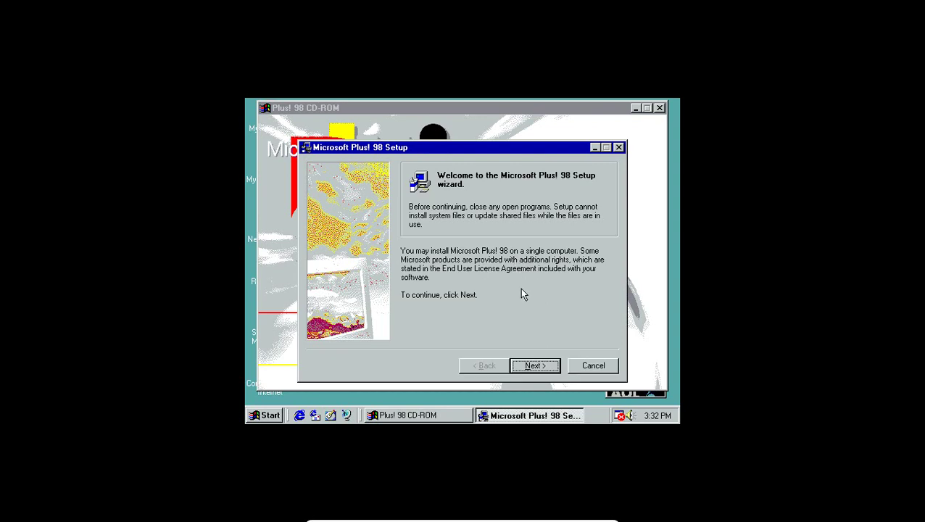
left_click(541, 368)
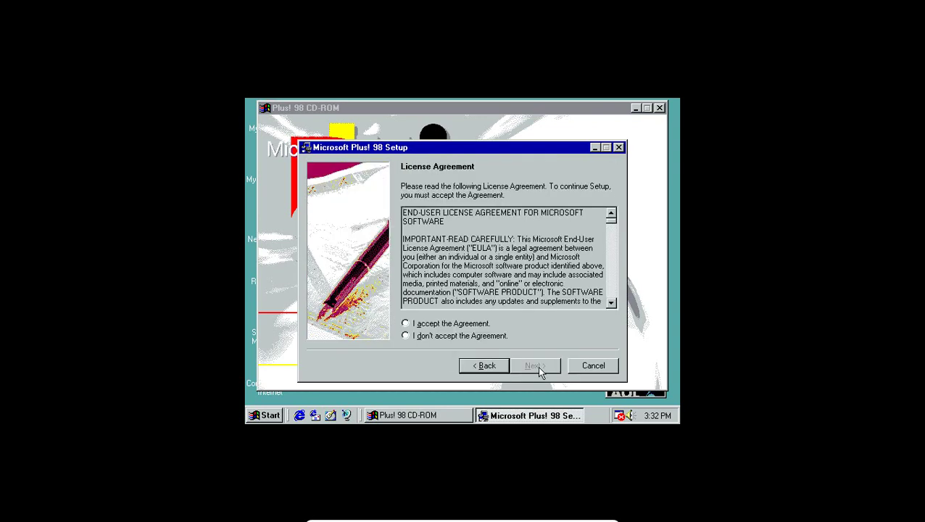
left_click(435, 323)
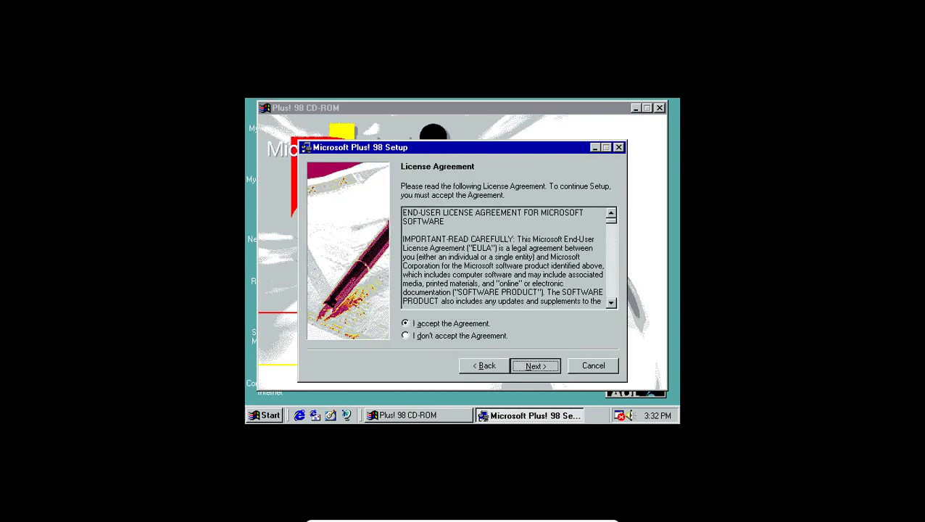
left_click(540, 366)
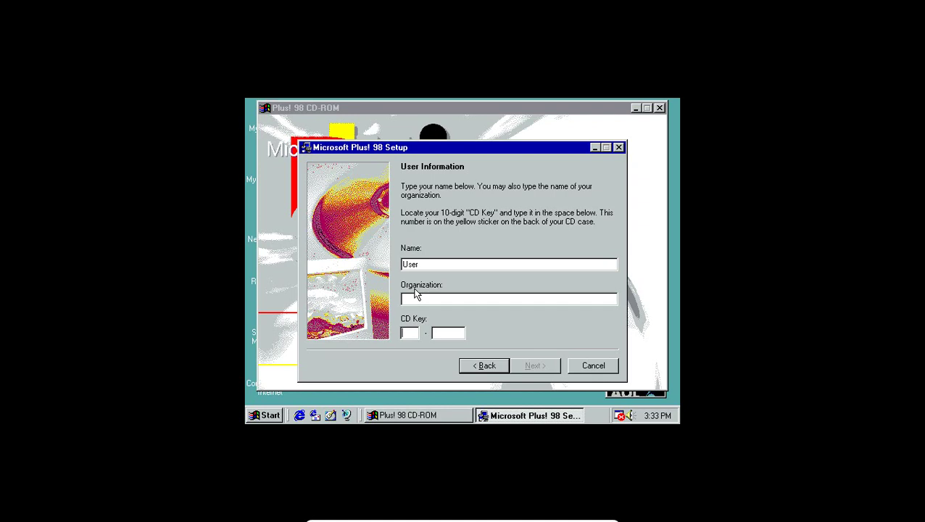
key("shift+F12")
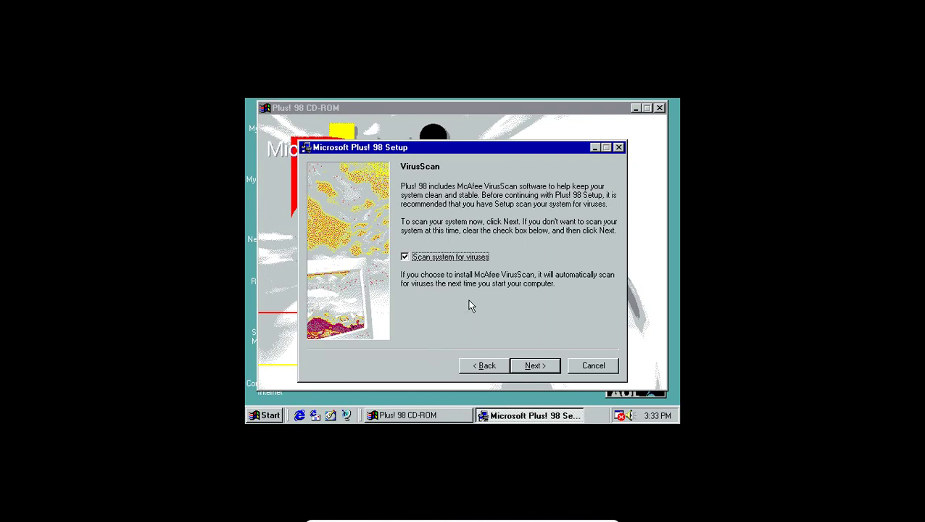
Scan the system for viruses and install Plus! 98 with the Complete option in C:\Program Files\Plus!
left_click(538, 374)
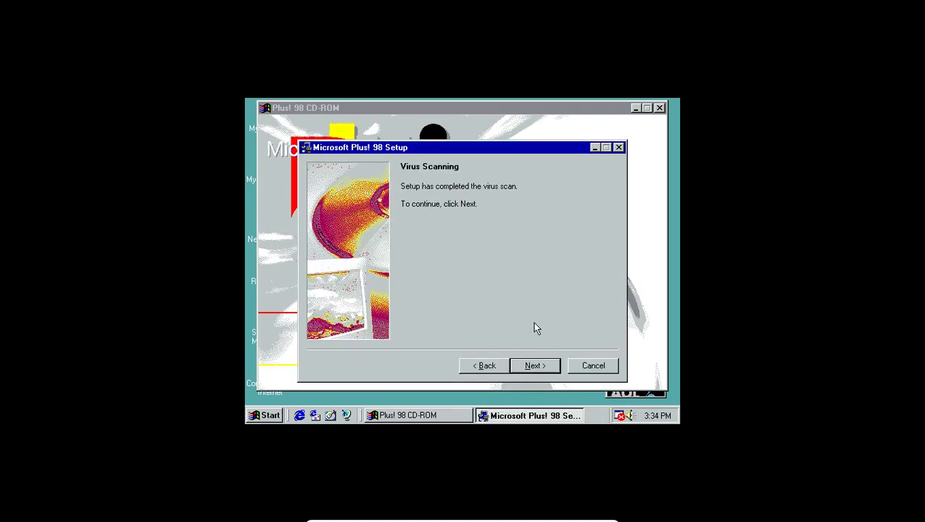
left_click(538, 367)
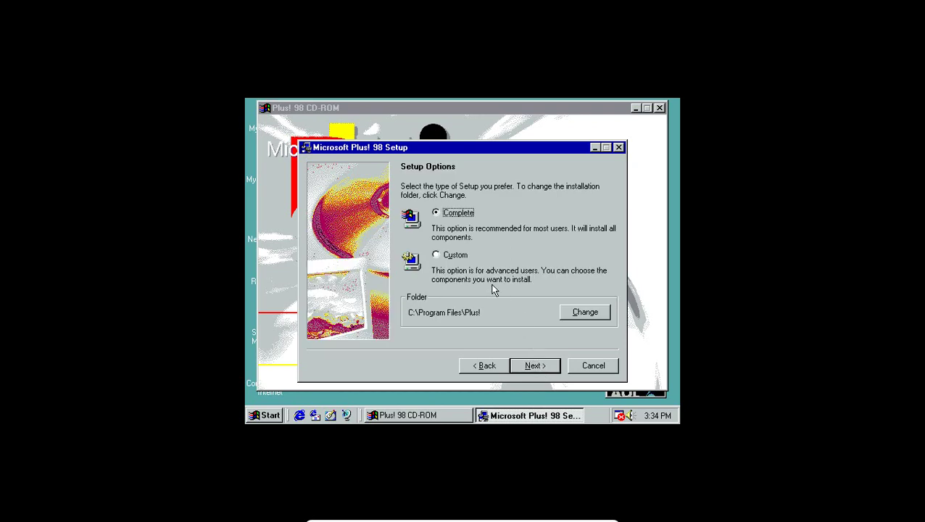
left_click(534, 366)
left_click(534, 366)
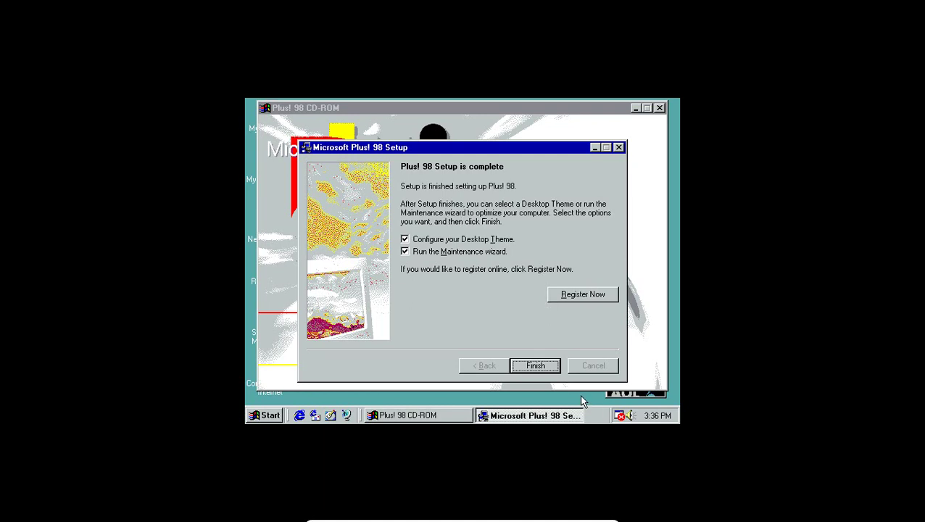
Finish Plus! 98 Setup with both follow-up options enabled and keep the Current Windows settings desktop theme.
left_click(551, 371)
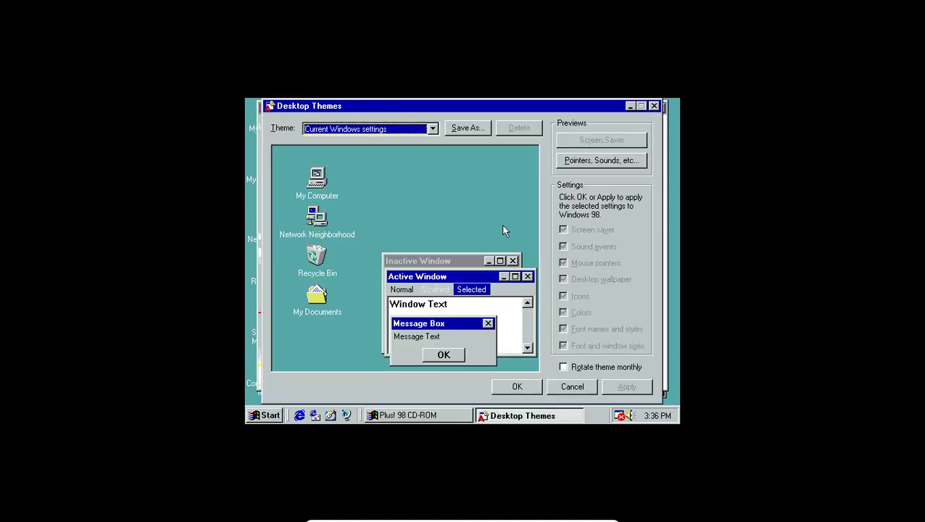
left_click(519, 386)
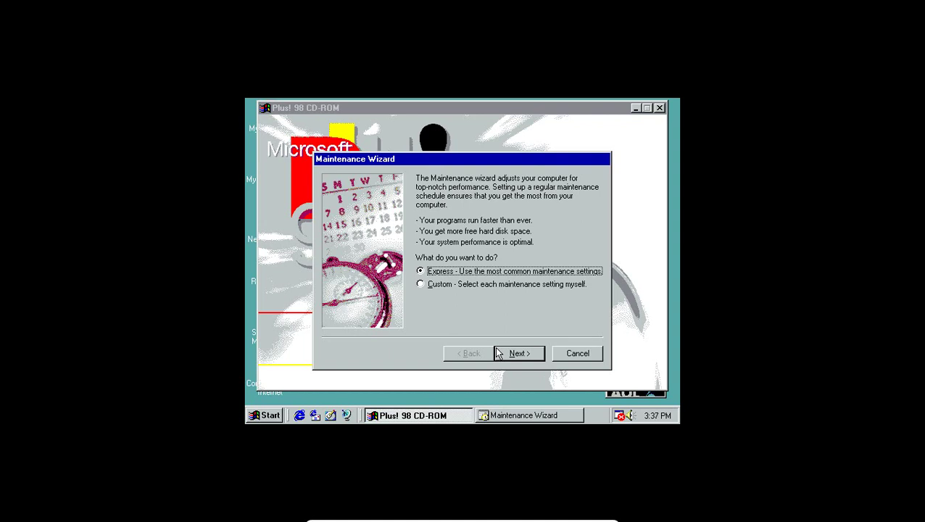
Set up Express maintenance on the Nights - Midnight to 3:00 AM schedule without running the tasks immediately.
left_click(504, 351)
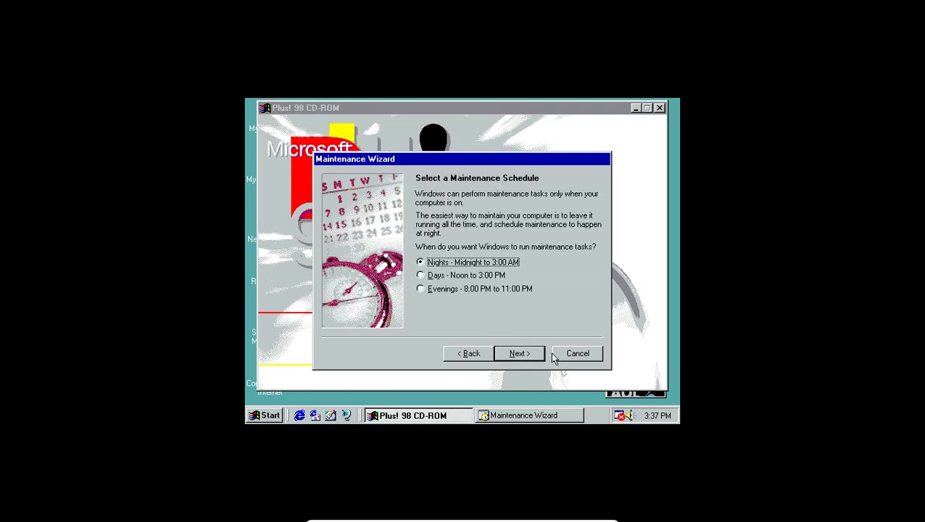
left_click(526, 358)
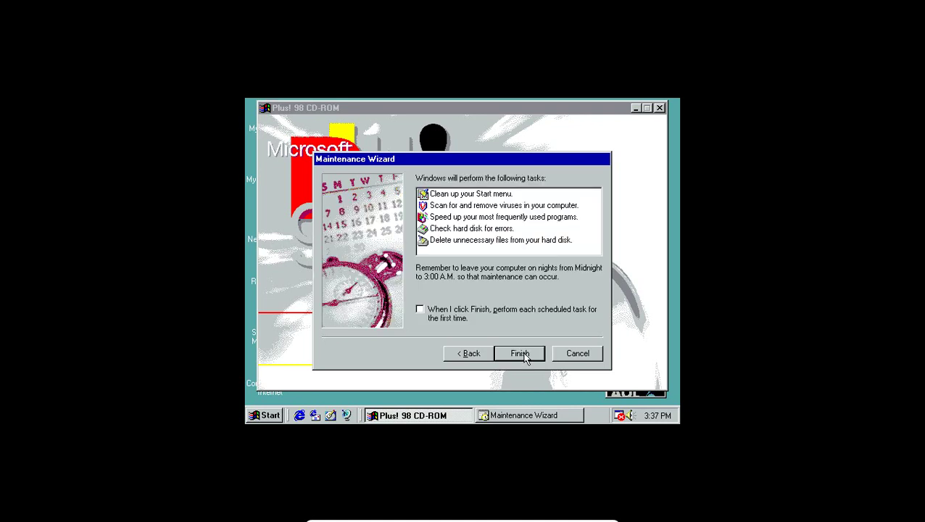
left_click(519, 354)
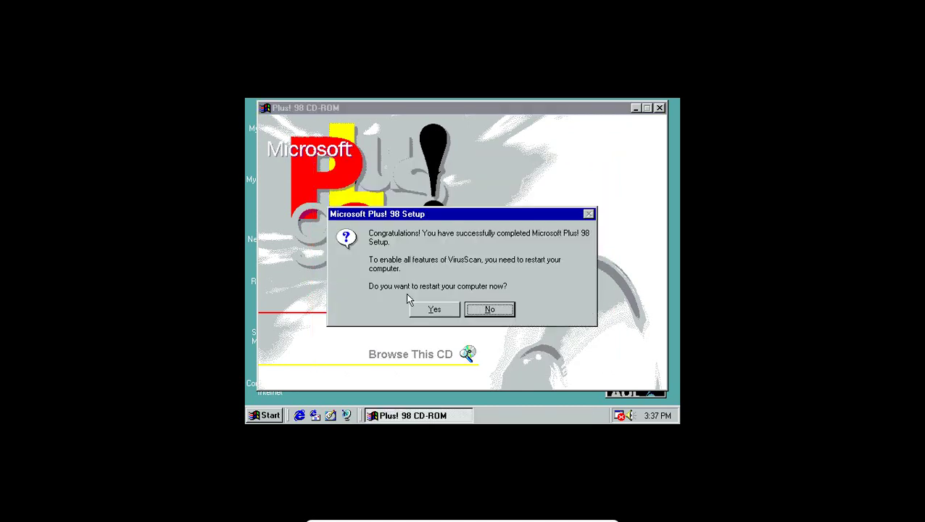
Restart the computer, cancel the network password prompt and continue through the Welcome to Windows 98 screen.
left_click(443, 309)
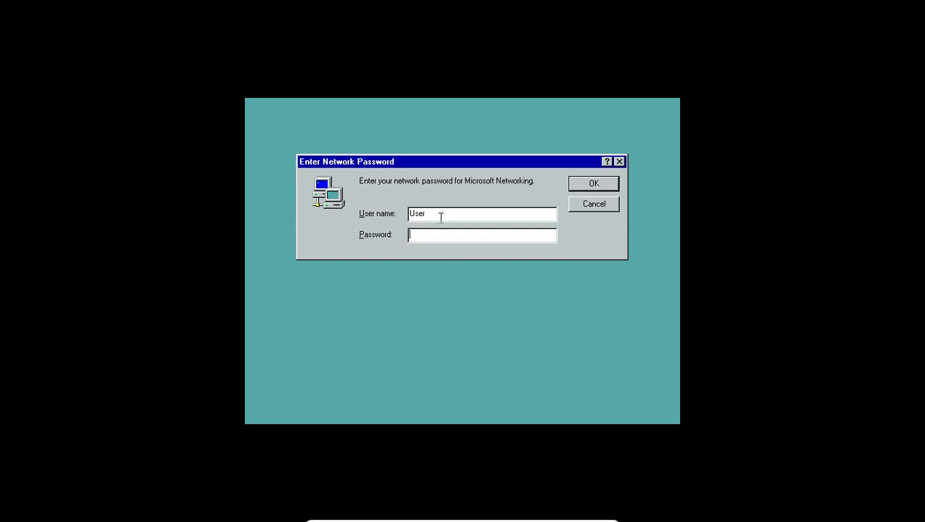
left_click(610, 206)
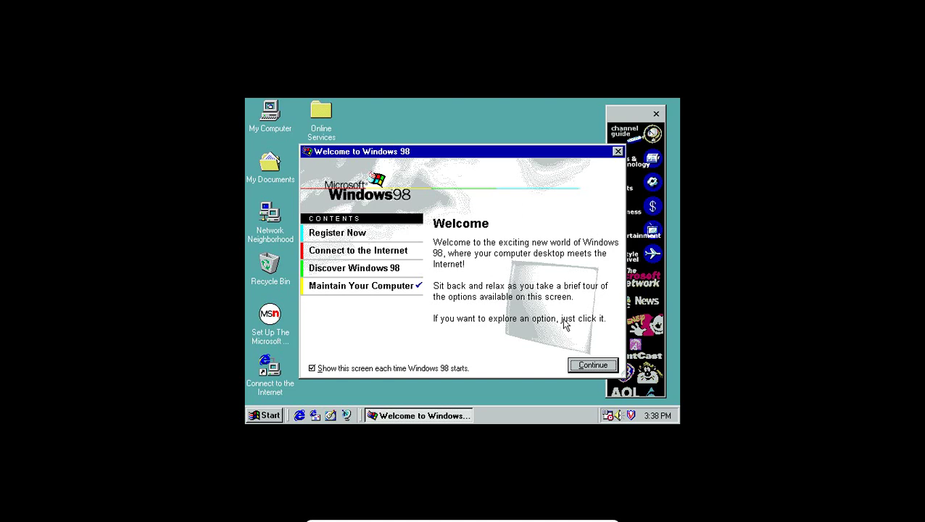
left_click(580, 365)
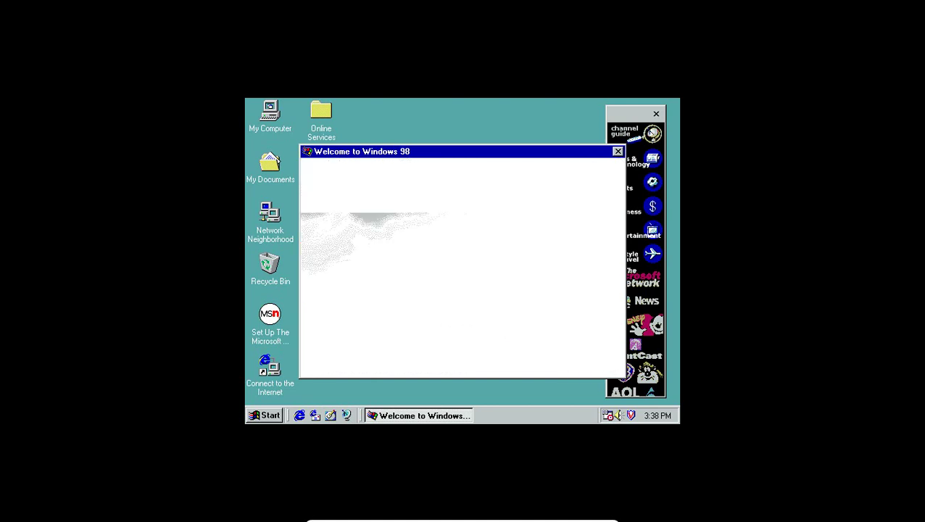
left_click(350, 243)
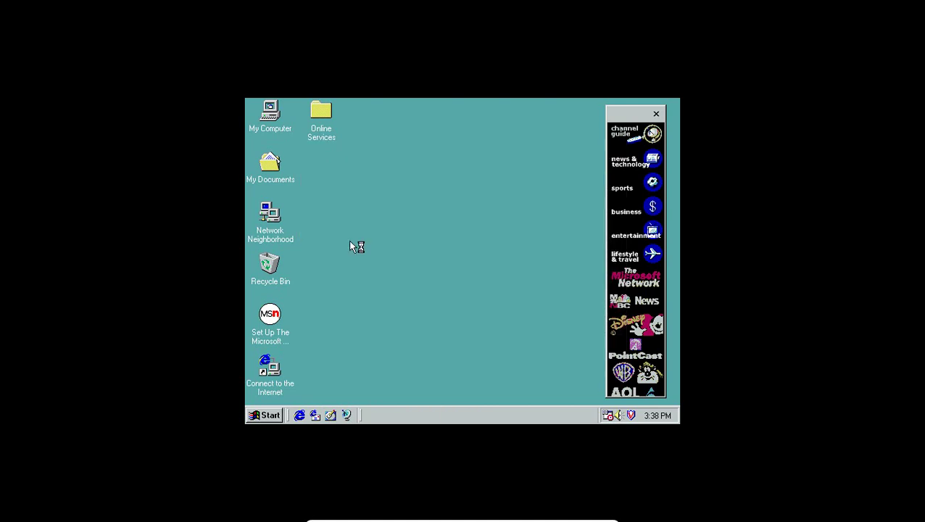
Postpone the Windows 98 registration and try to start the Discover Windows 98 tour from the Welcome screen.
left_click_drag(349, 240, 432, 307)
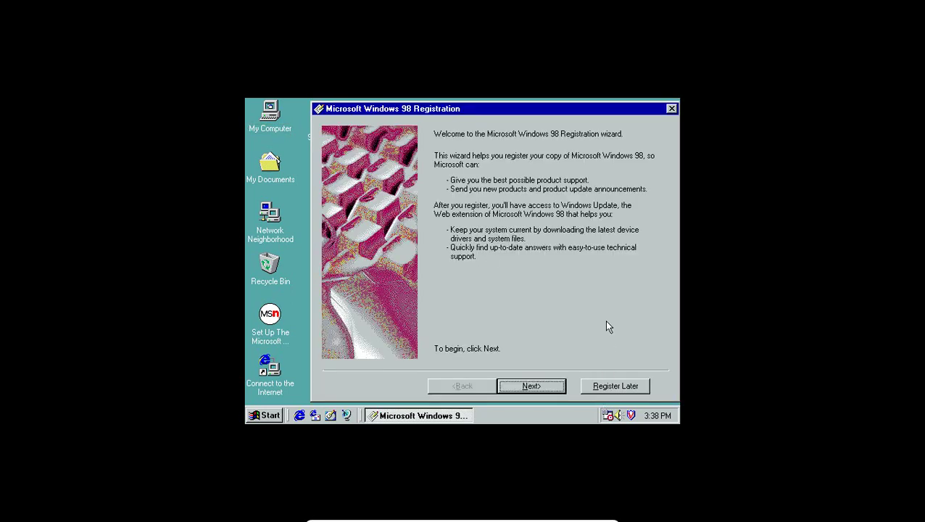
left_click(615, 386)
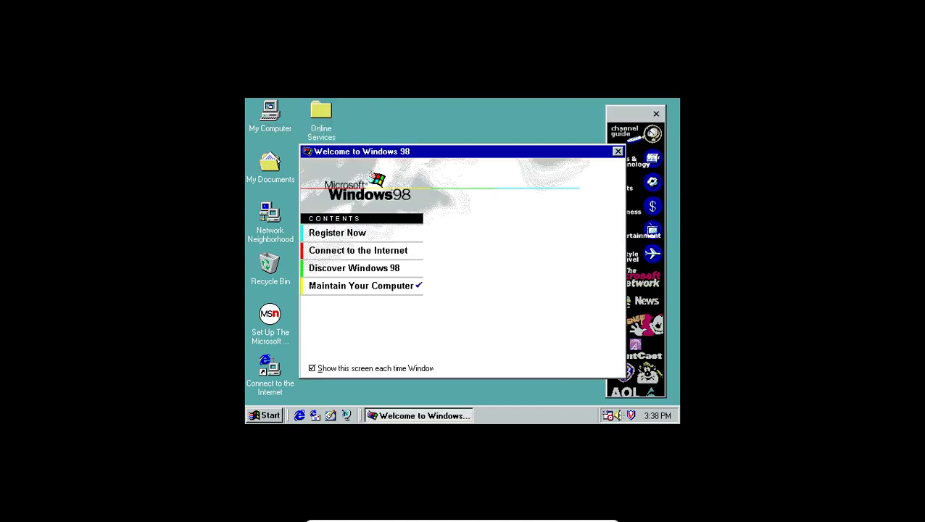
left_click(363, 271)
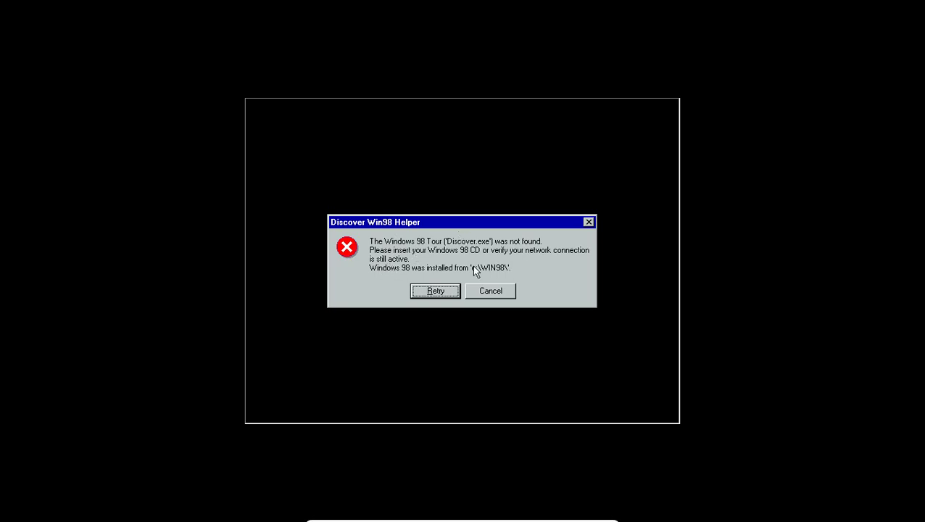
left_click(428, 293)
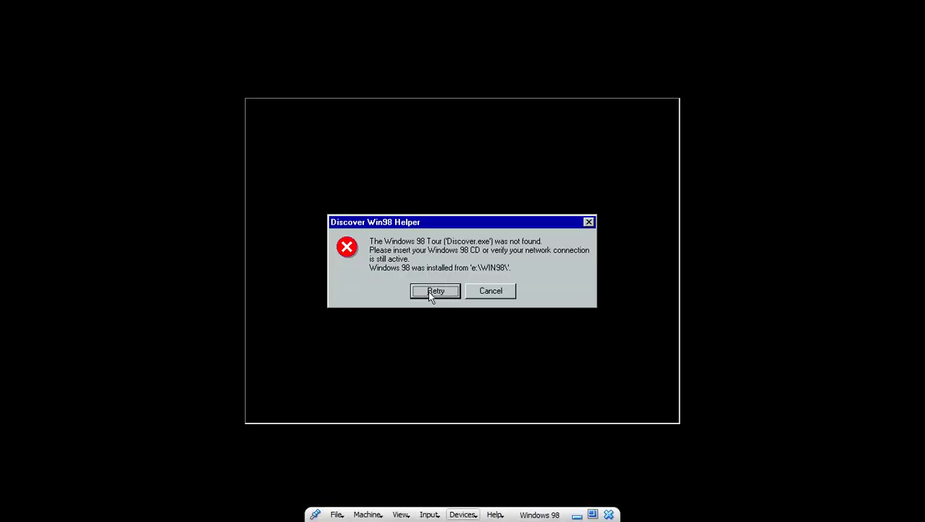
Insert Windows 98 Installation.iso into the virtual optical drive with a forced unmount and retry the Windows 98 tour.
left_click(461, 514)
mouse_move(494, 366)
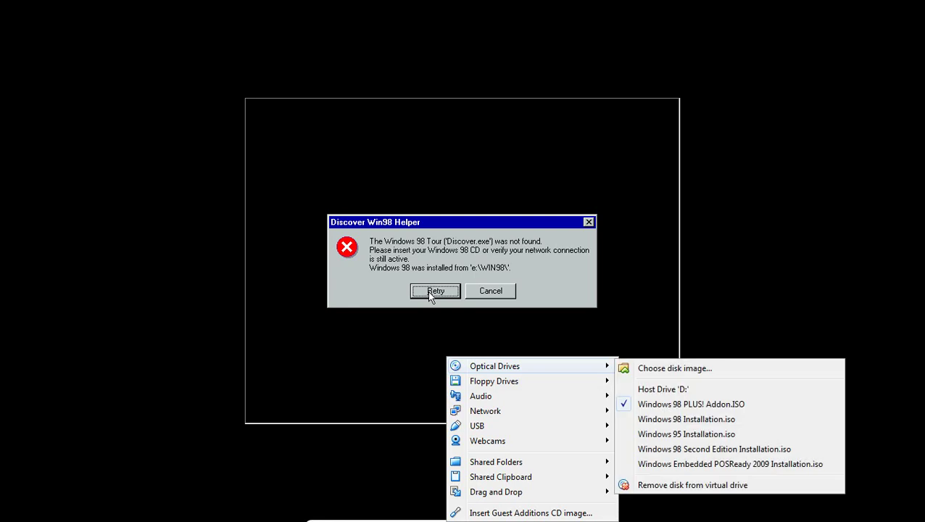
left_click(686, 419)
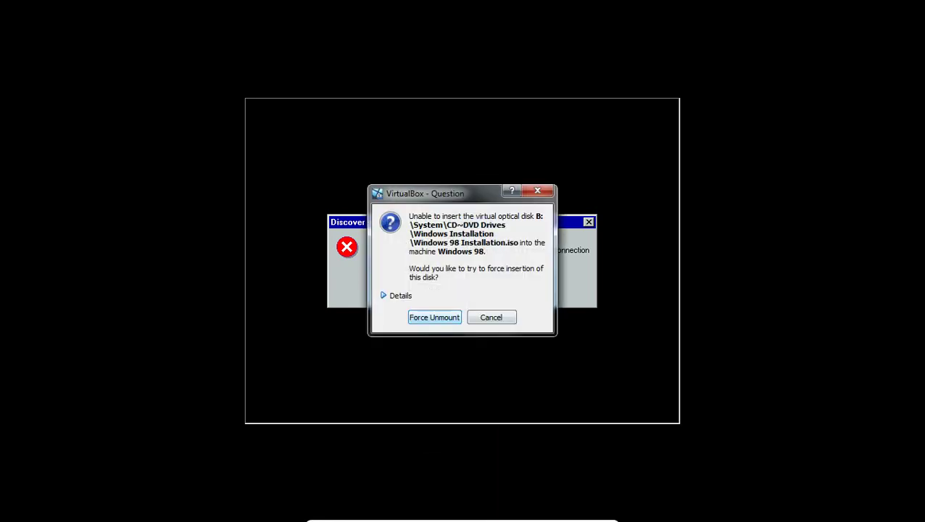
left_click(434, 317)
left_click(439, 292)
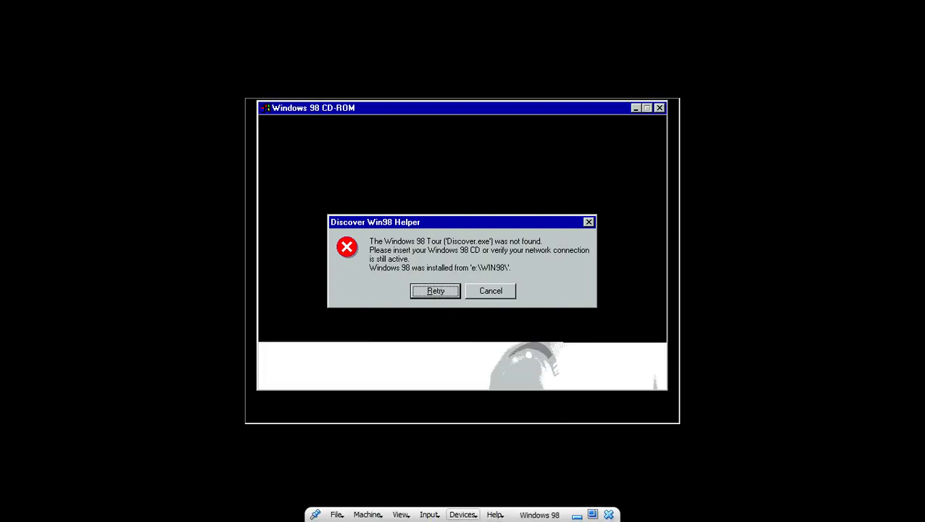
left_click(462, 514)
key("Escape")
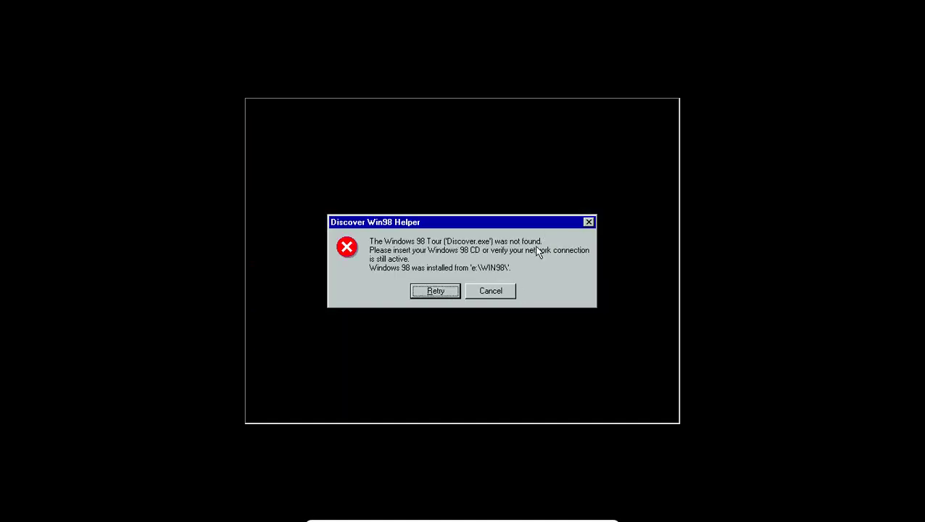
Retry loading the Windows 98 tour several times, cancel it and close the Windows 98 CD-ROM window.
left_click(440, 289)
left_click(441, 290)
left_click(440, 290)
left_click(440, 291)
left_click(484, 290)
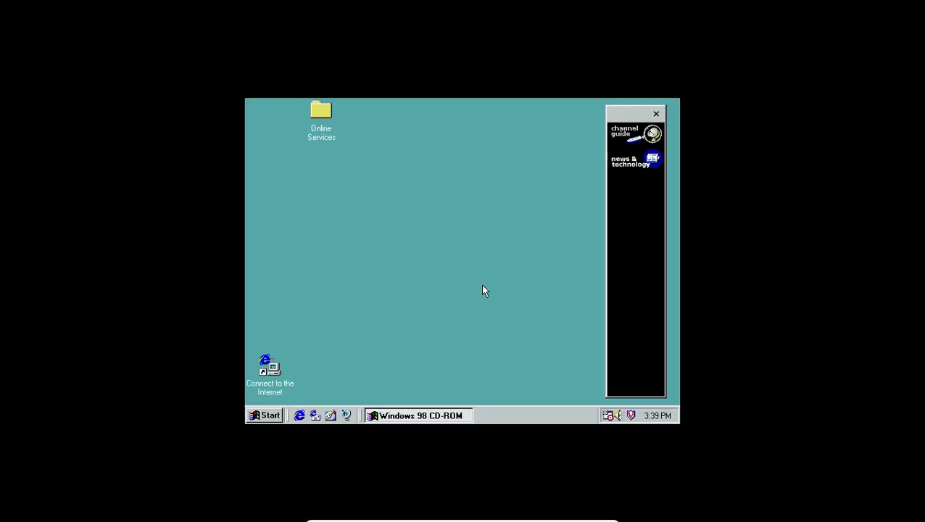
left_click(410, 415)
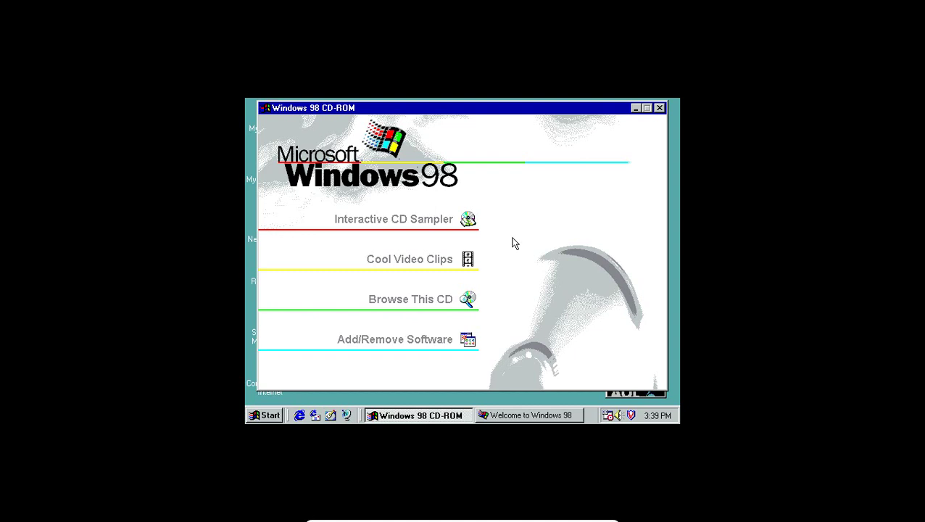
left_click(659, 108)
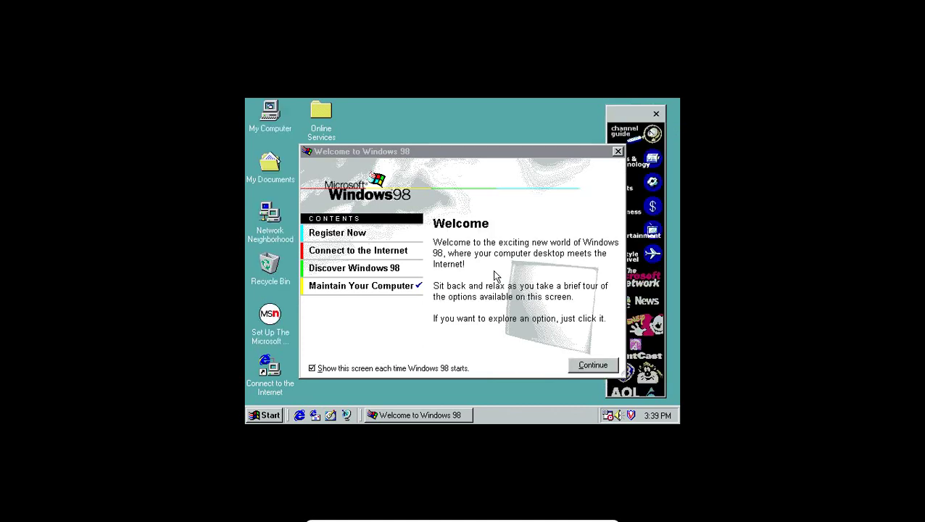
Try once more to start the Discover Windows 98 tour, retrying the disc before cancelling.
left_click(362, 275)
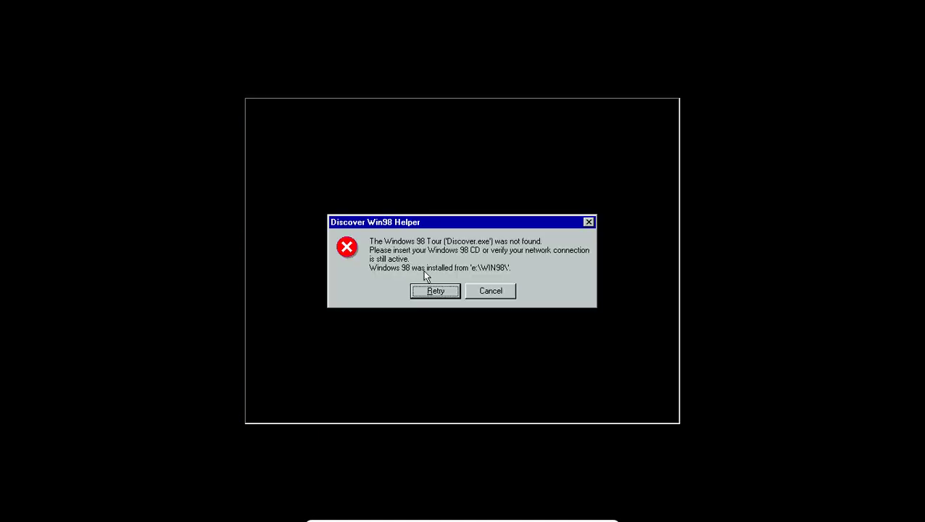
left_click(444, 290)
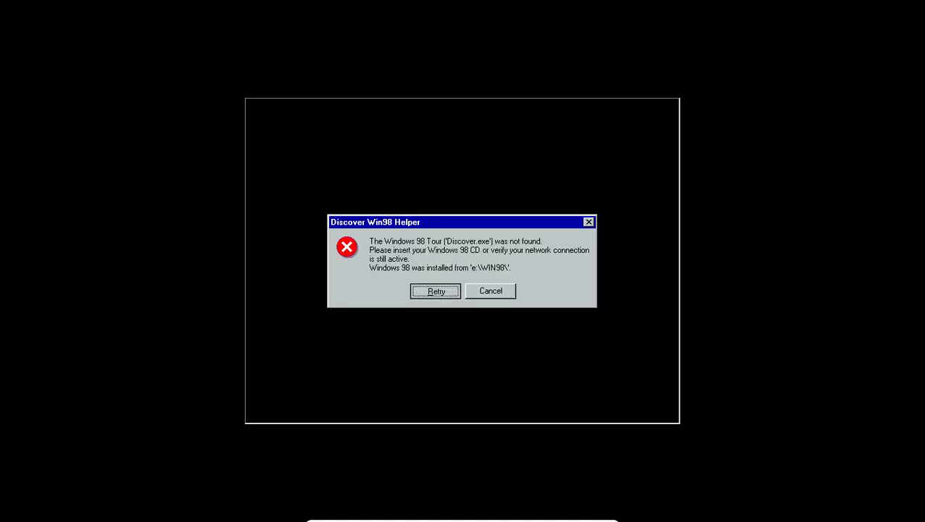
left_click(442, 292)
left_click(441, 292)
left_click(474, 290)
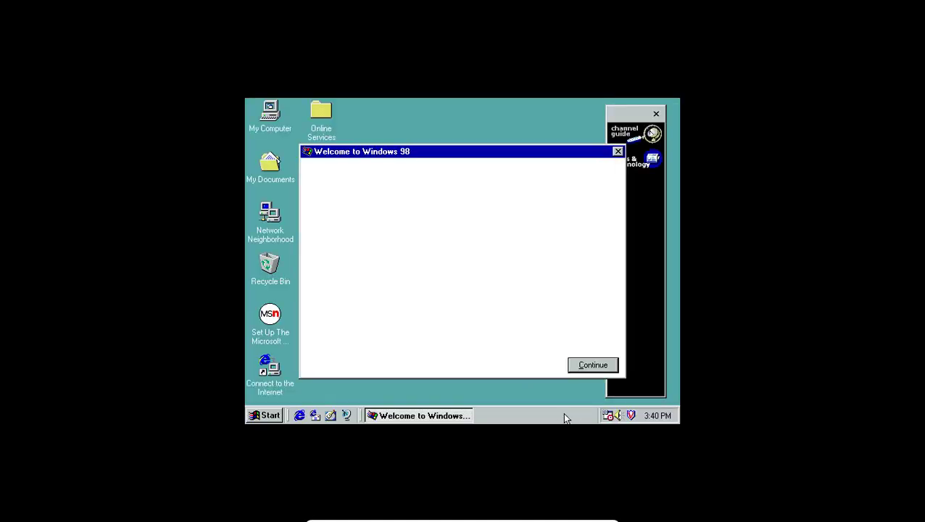
Raise the Windows system volume to its maximum level.
left_click(620, 416)
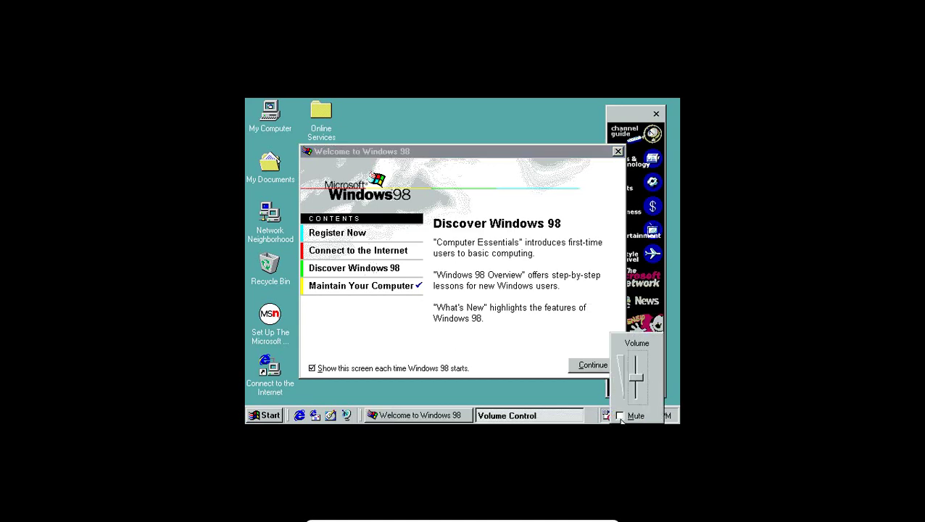
left_click_drag(635, 377, 635, 355)
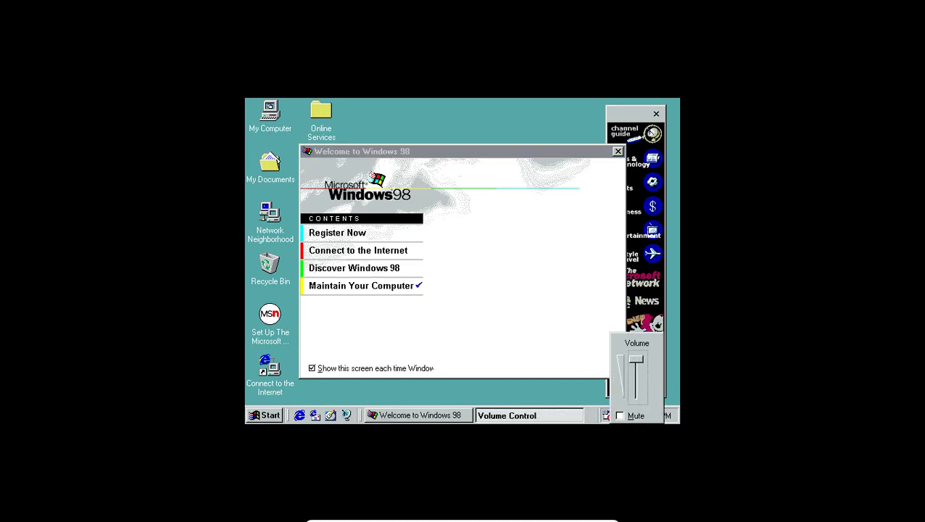
left_click(480, 309)
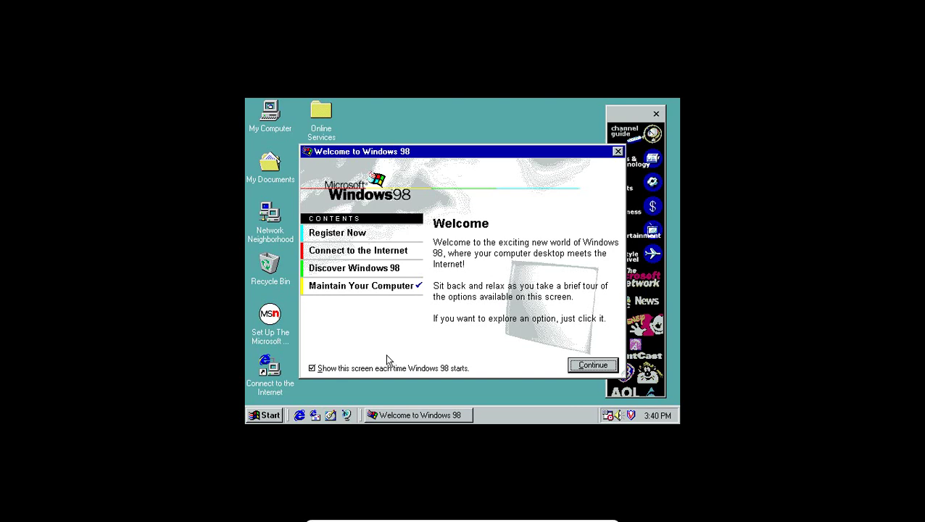
Continue from the Welcome screen to the Internet Connection Wizard and exit it without setting up a connection.
left_click(595, 368)
left_click(573, 366)
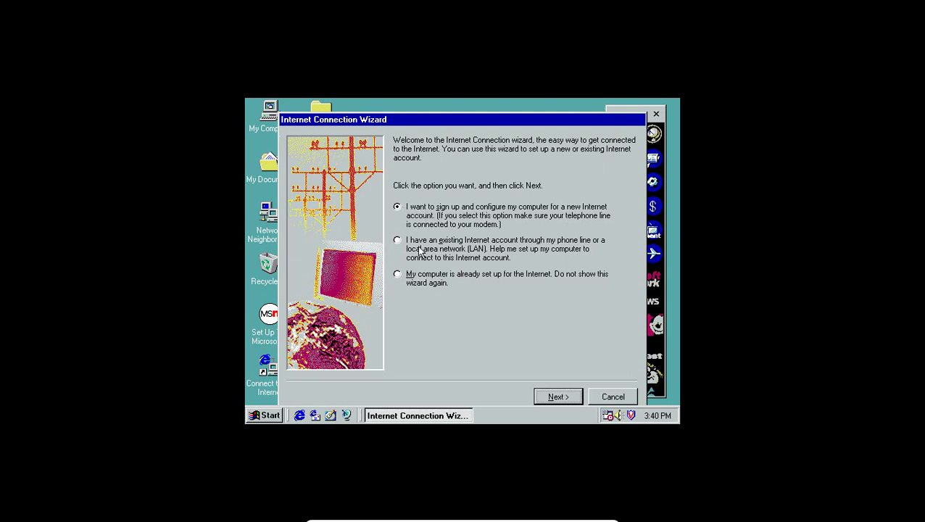
left_click(612, 397)
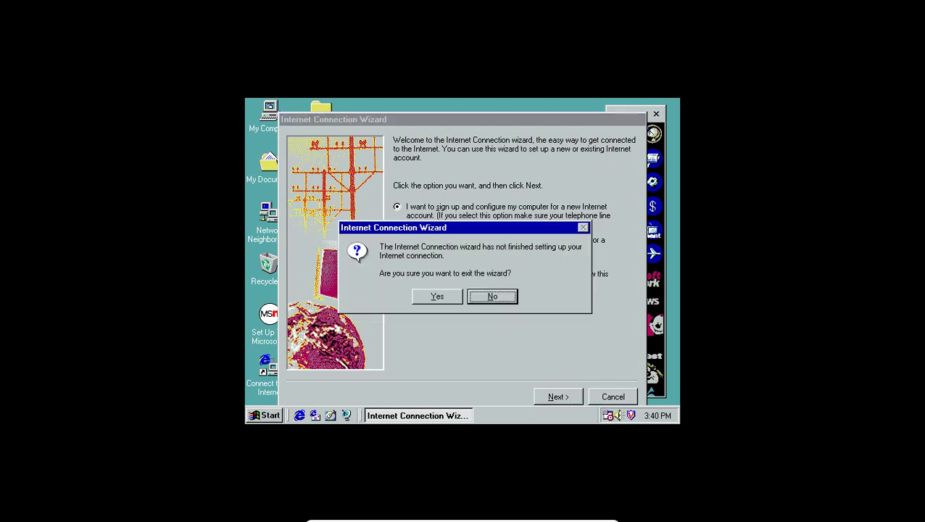
left_click(444, 294)
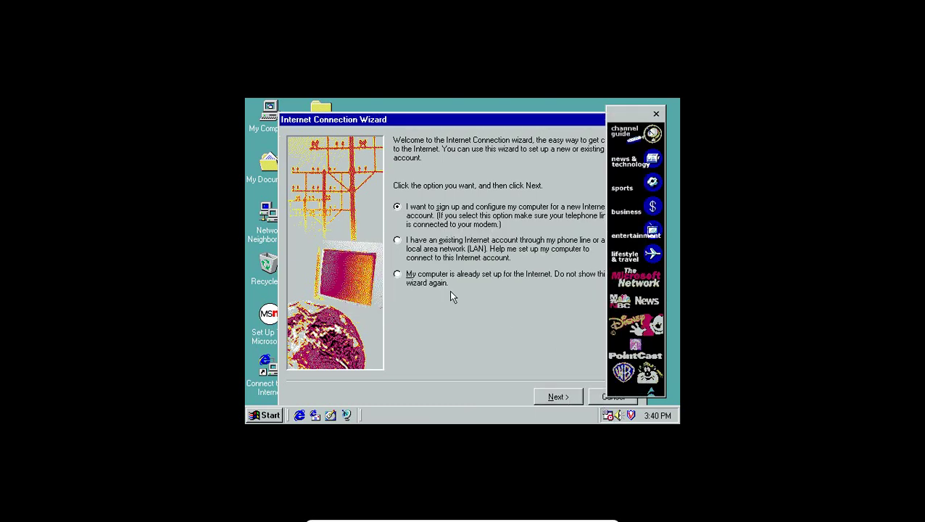
Leave the Welcome to Windows 98 screen and shut down the computer with the Shut down option.
left_click(255, 415)
left_click(255, 415)
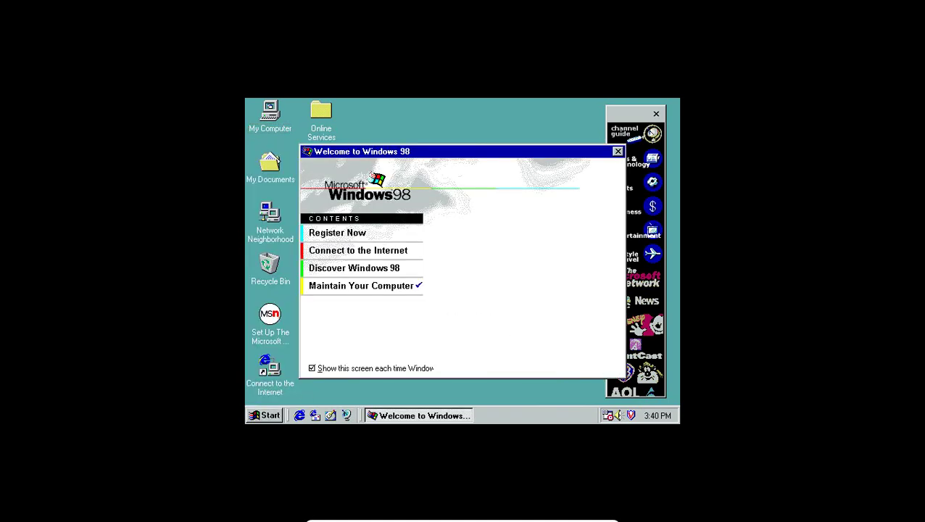
left_click(591, 366)
left_click(261, 416)
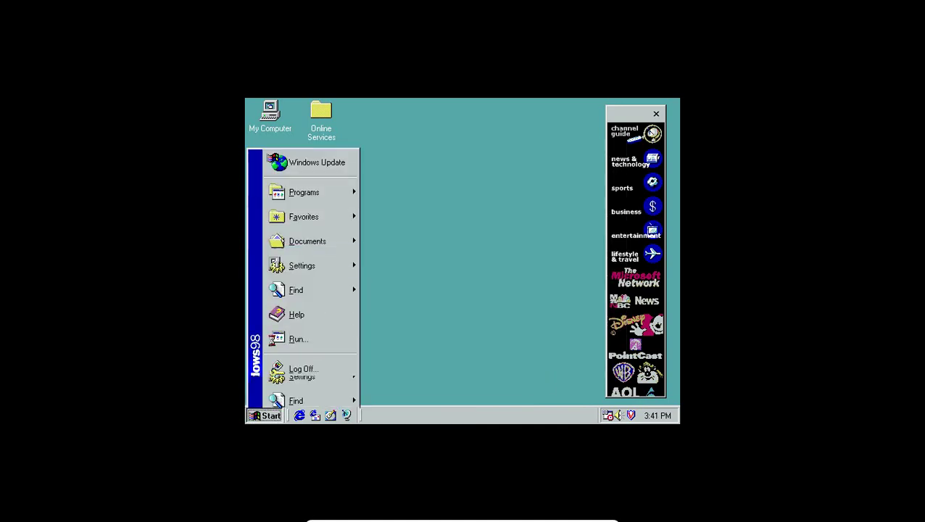
left_click(290, 392)
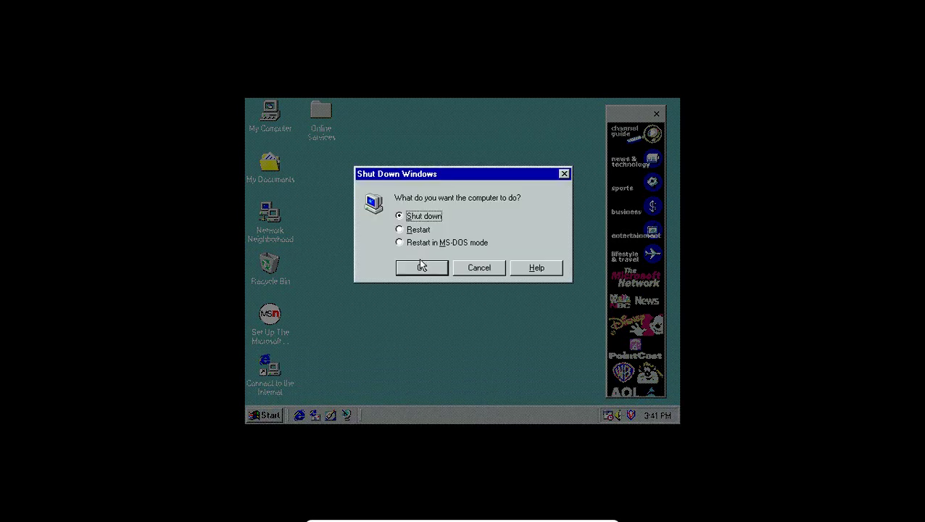
left_click(419, 267)
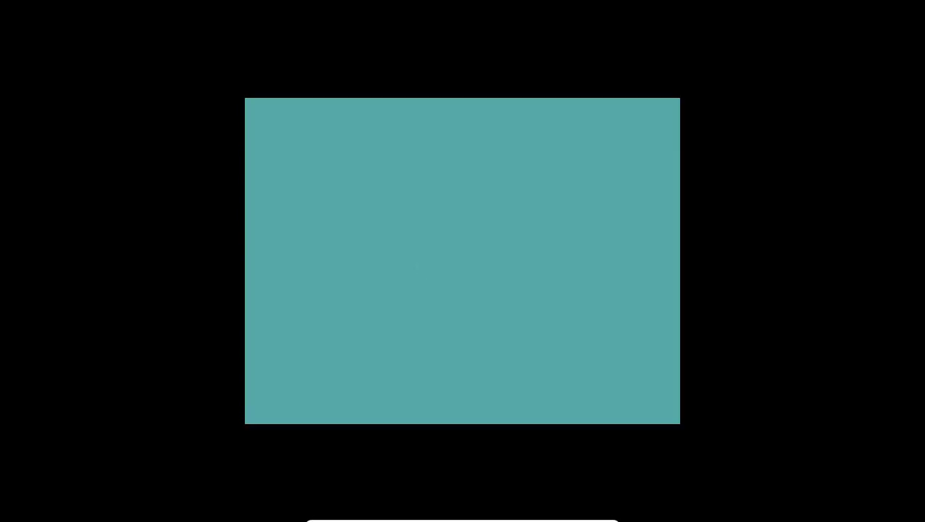